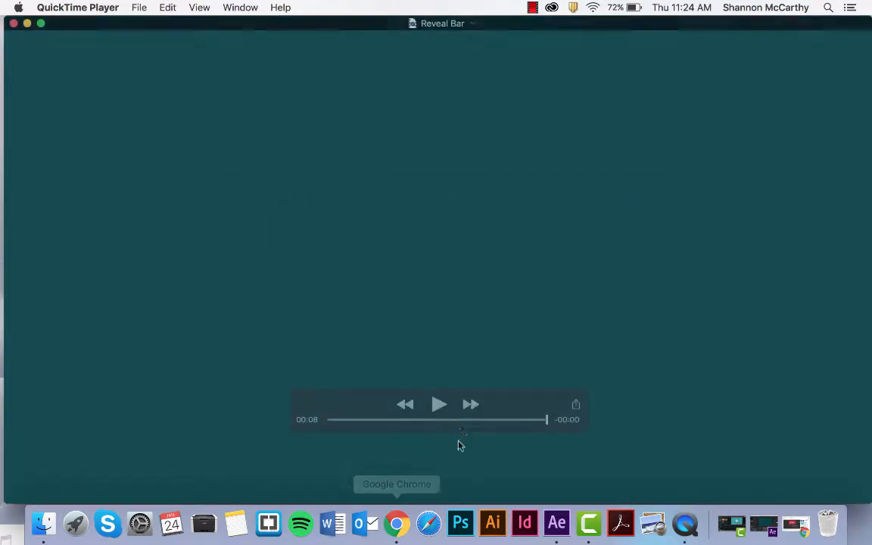
# - Review the finished Reveal Bar animation in the video, switch to After Effects, and inspect Comp 1's opening frames and collapsed layers
pyautogui.moveTo(550, 421); pyautogui.dragTo(401, 438)
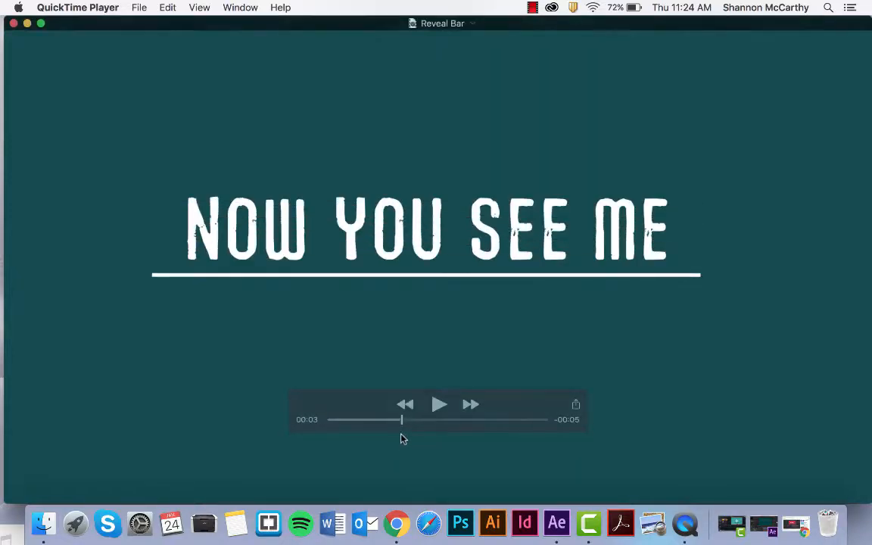
pyautogui.click(556, 524)
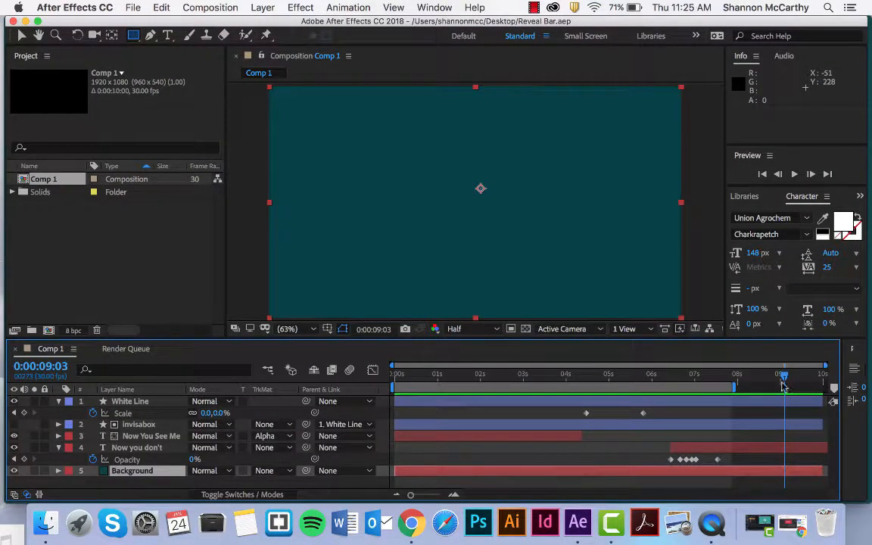
pyautogui.moveTo(703, 373); pyautogui.dragTo(412, 418)
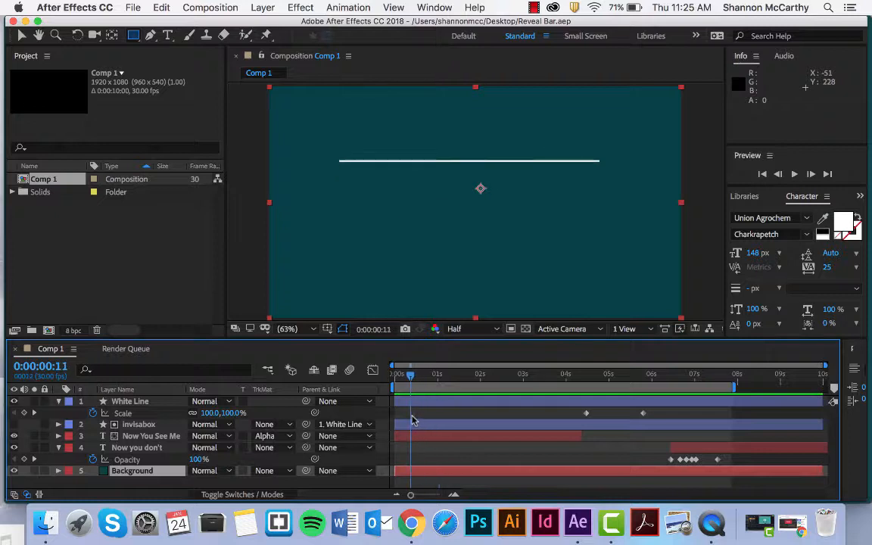
pyautogui.click(59, 401)
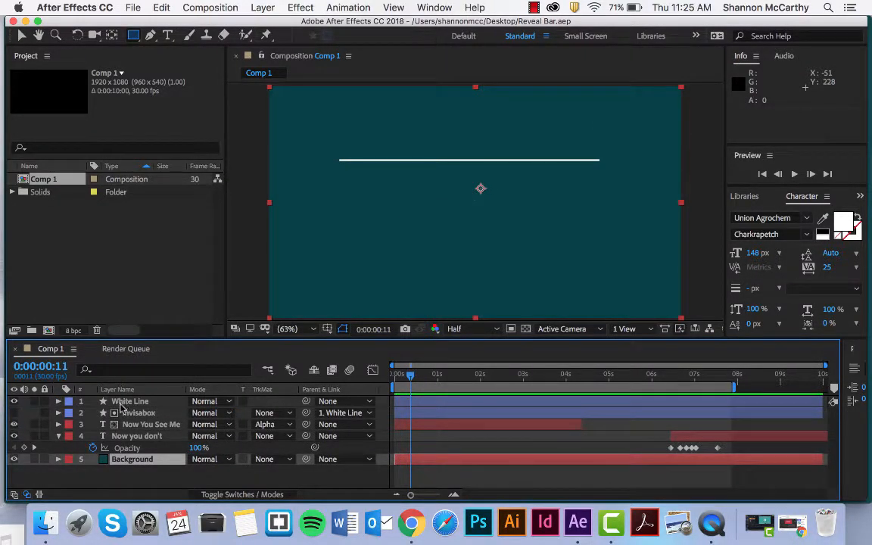
pyautogui.click(59, 435)
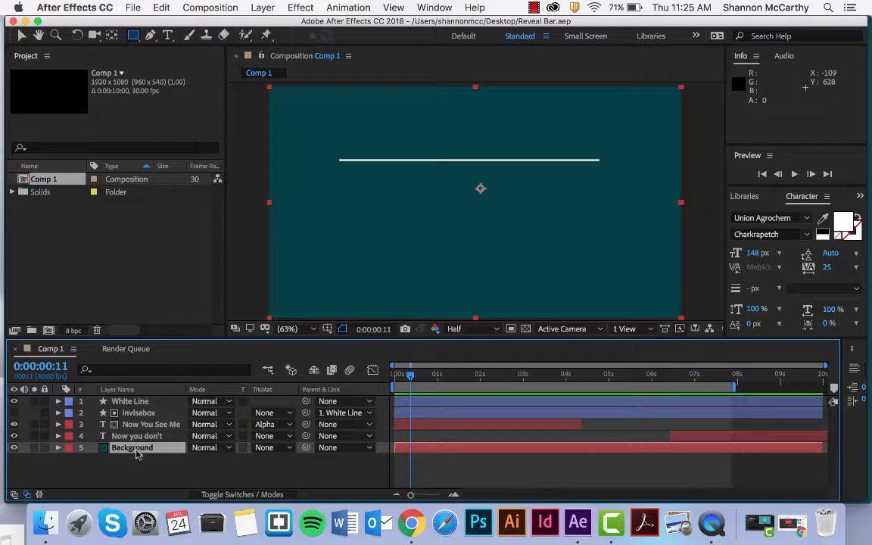
# - Create a new 1920 x 1080 px composition at 30 frames per second with a 10-second duration
pyautogui.click(189, 8)
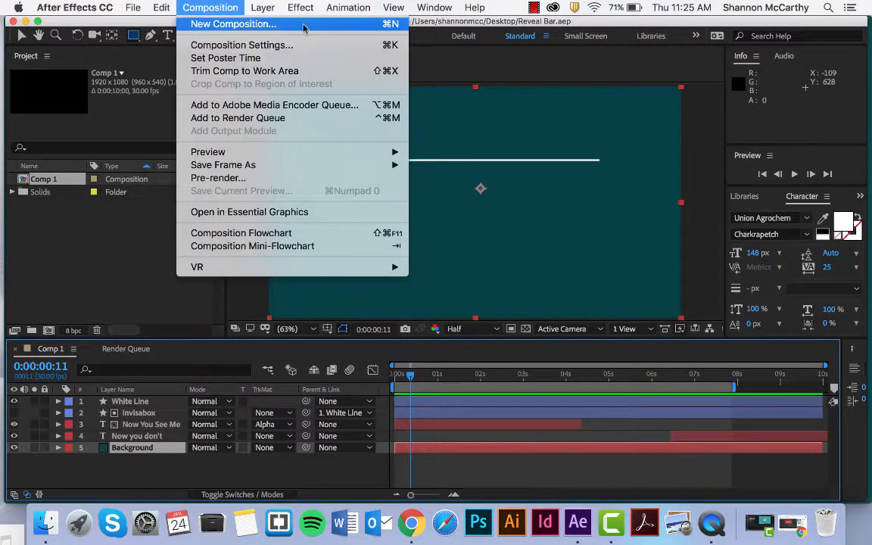
pyautogui.click(383, 28)
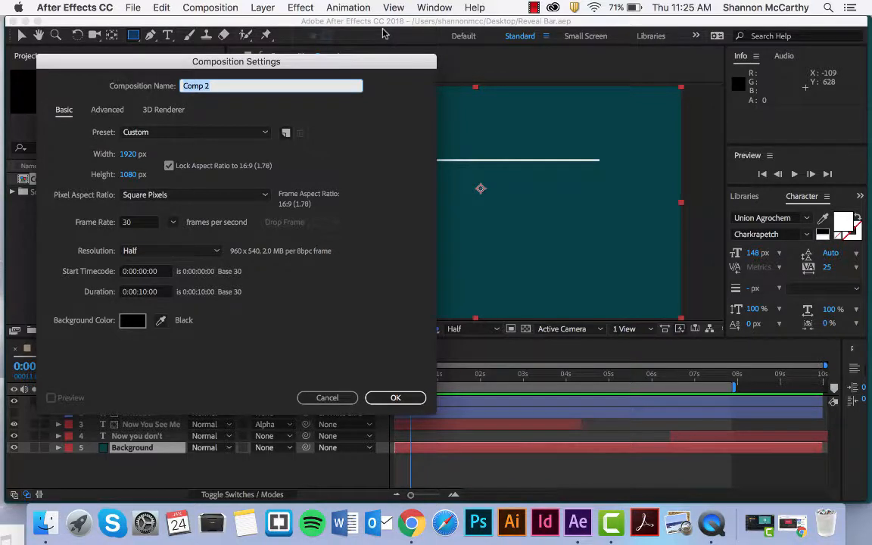
pyautogui.click(406, 395)
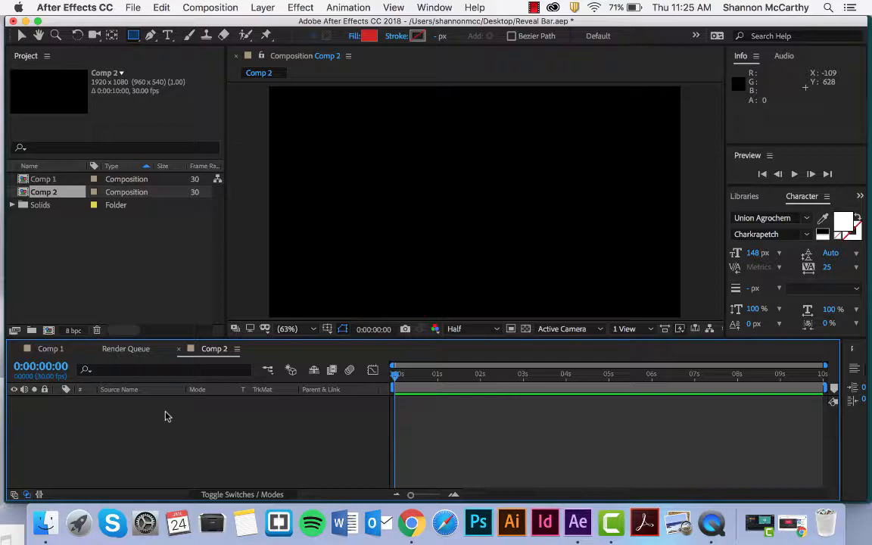
pyautogui.rightClick(166, 415)
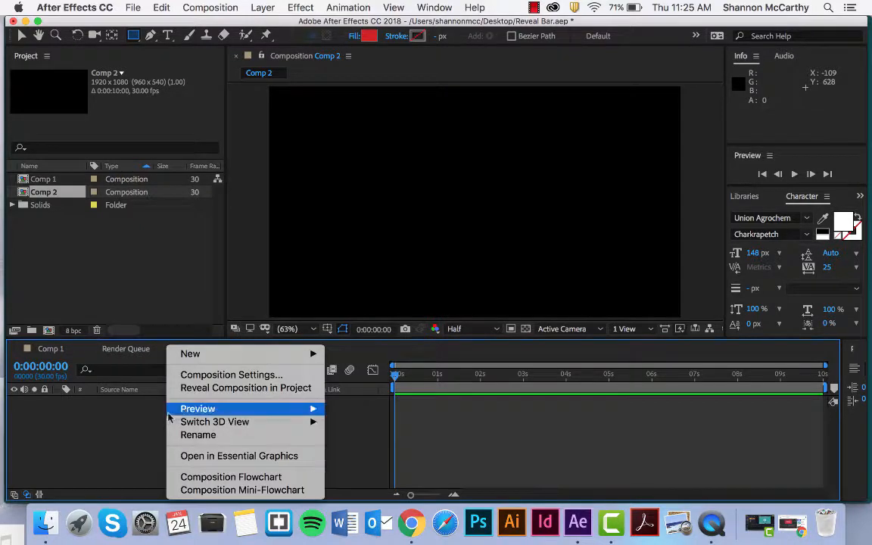
pyautogui.click(125, 406)
pyautogui.rightClick(126, 407)
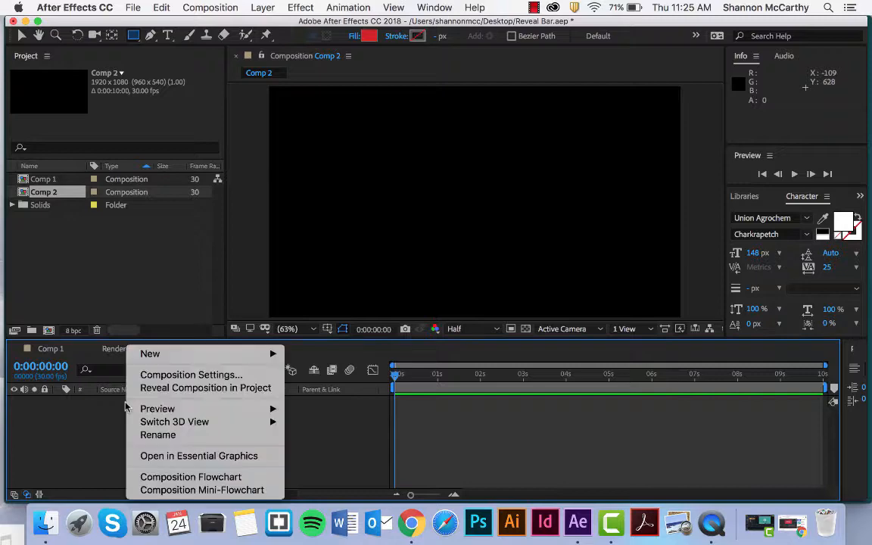
pyautogui.click(125, 407)
# - Add a 1920 x 1080 px solid layer in dark magenta to the empty composition as the background
pyautogui.rightClick(157, 348)
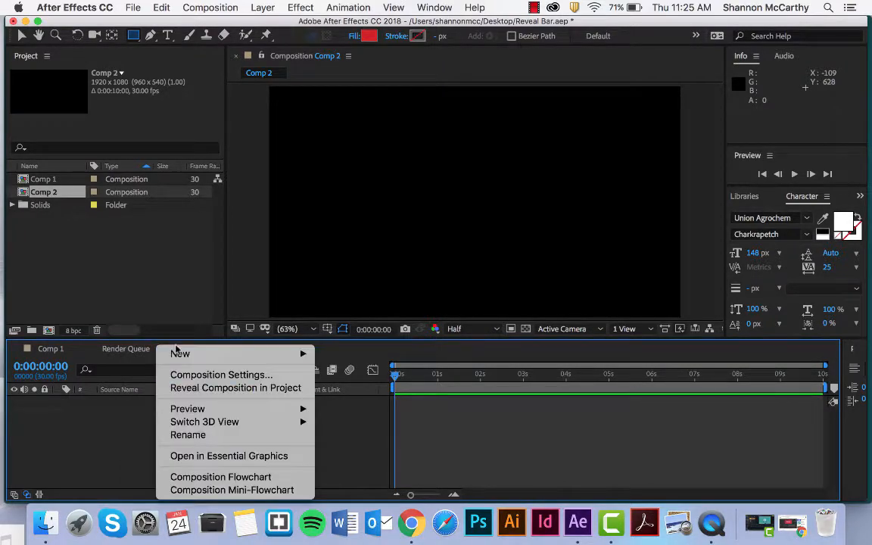
pyautogui.moveTo(180, 355)
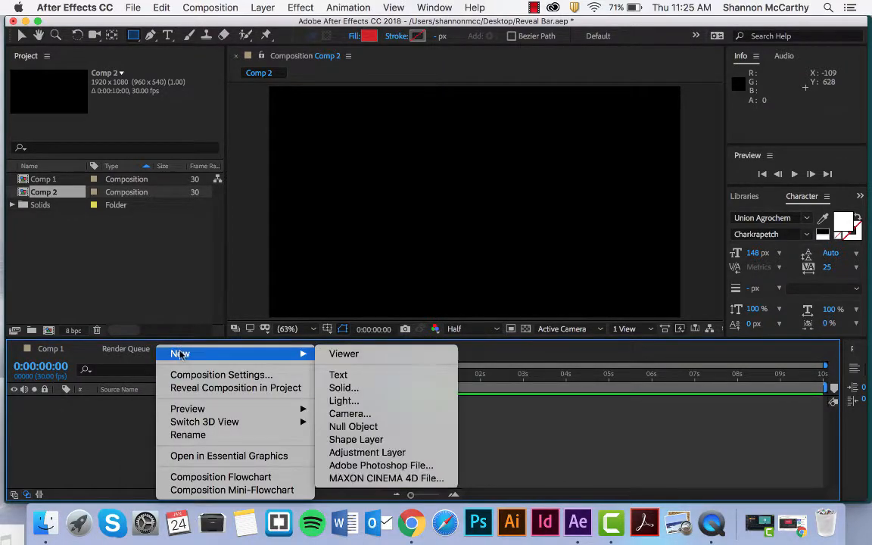
pyautogui.click(348, 388)
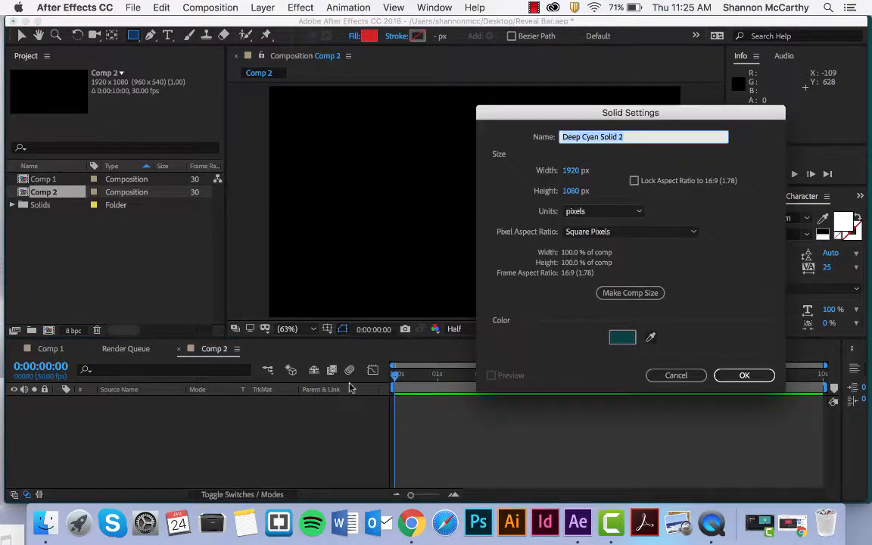
pyautogui.click(622, 336)
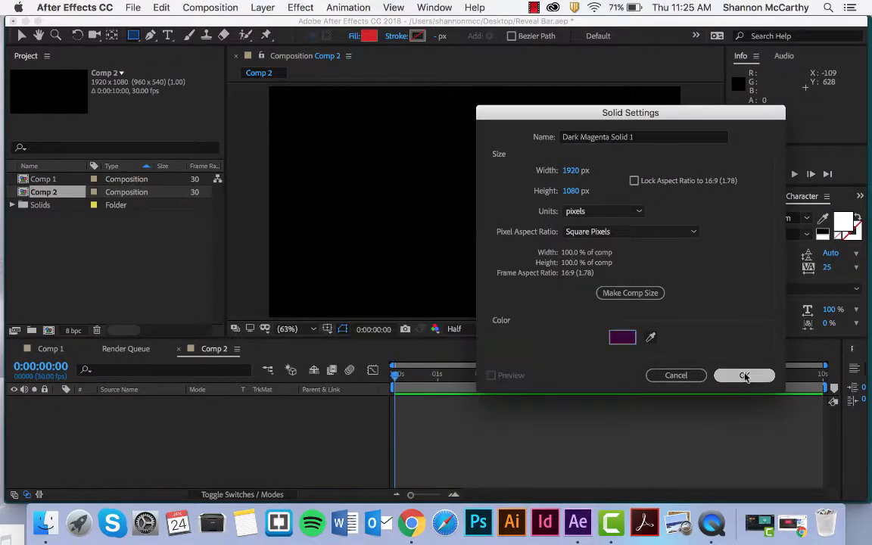
pyautogui.click(738, 375)
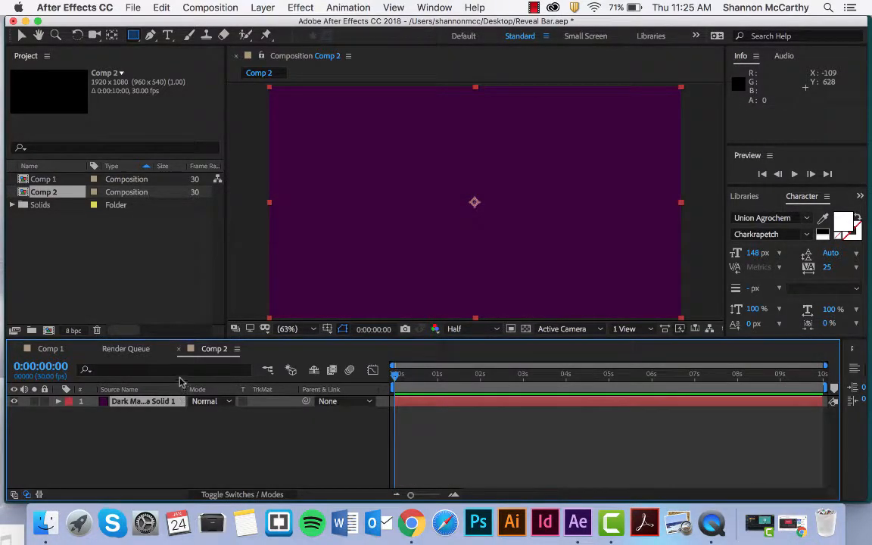
# - Rename the dark magenta solid layer as "back"
pyautogui.rightClick(153, 405)
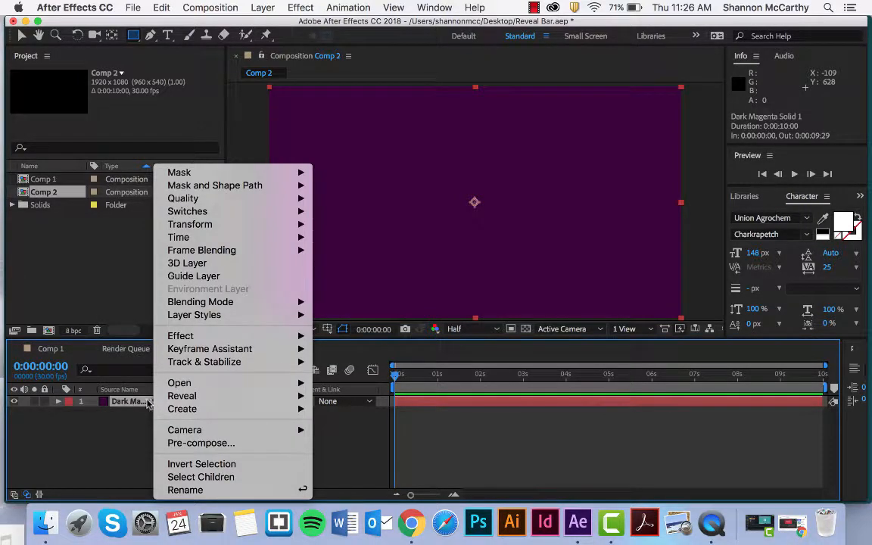
pyautogui.click(202, 491)
pyautogui.write('bac')
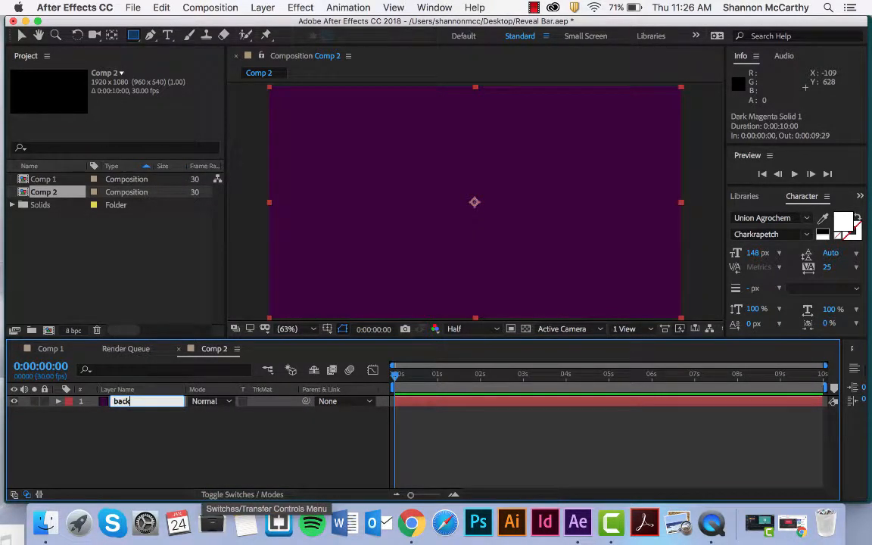
pyautogui.write('k')
pyautogui.press('Return')
# - Add a text layer above the background reading "NOw you see me"
pyautogui.rightClick(106, 447)
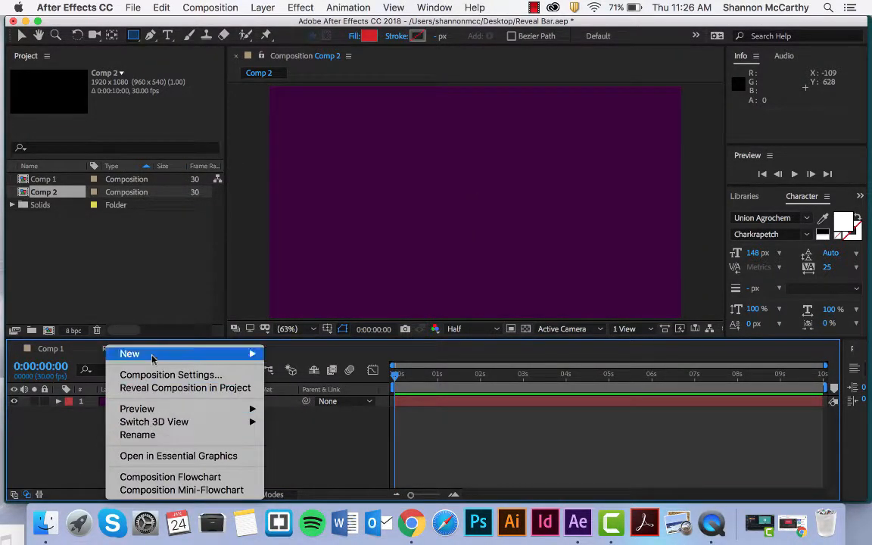
pyautogui.moveTo(153, 355)
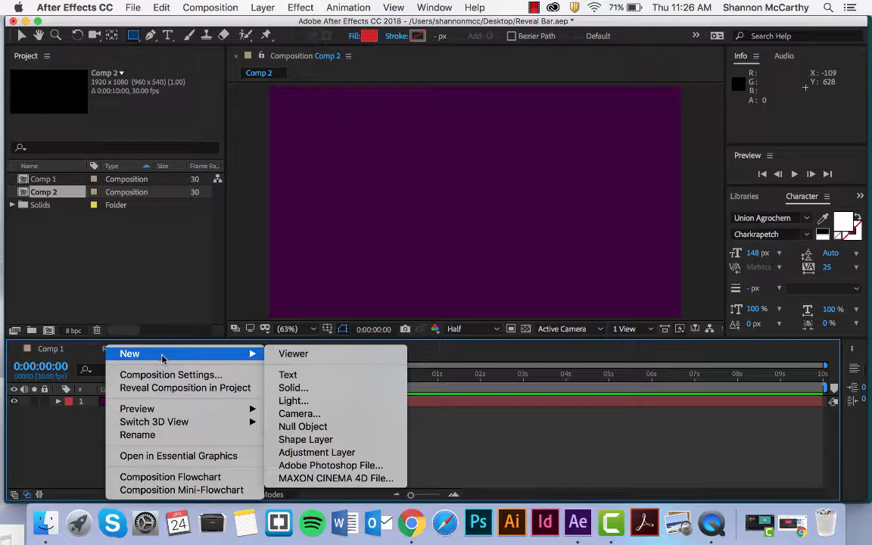
pyautogui.click(304, 379)
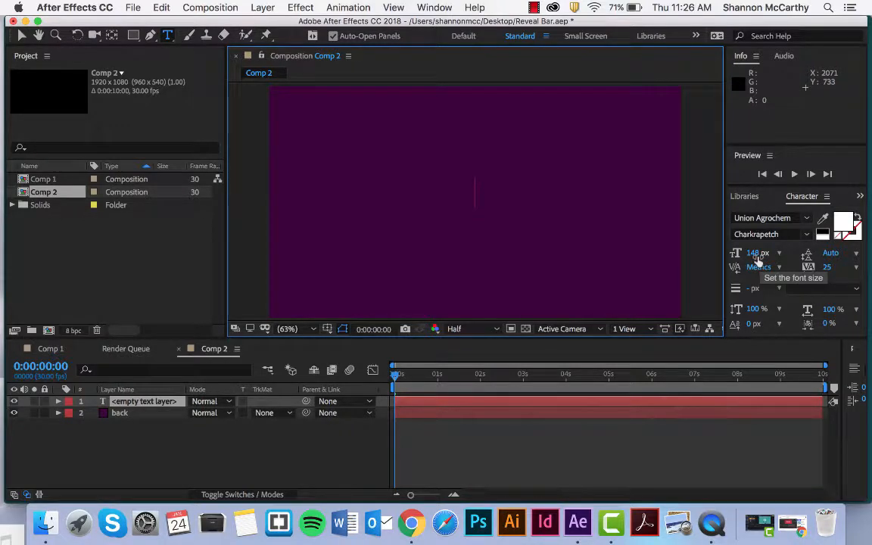
pyautogui.write('N')
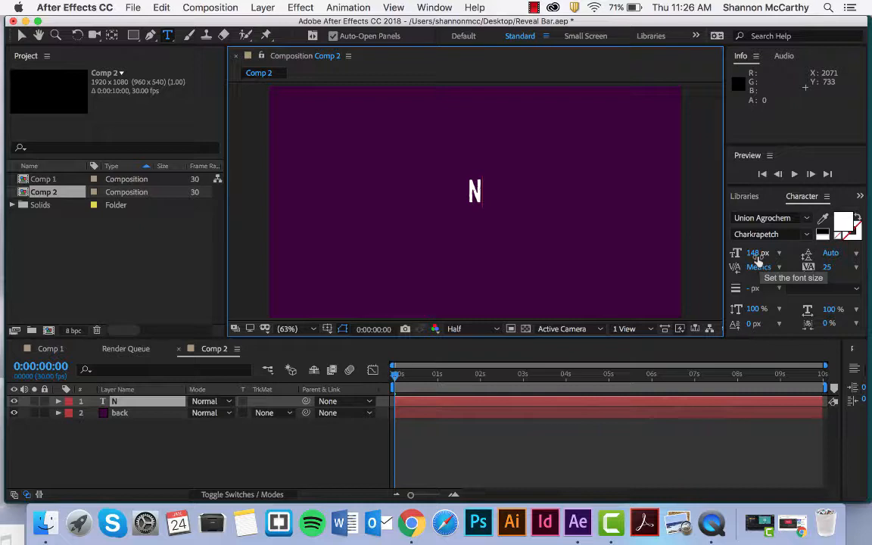
pyautogui.write('OO')
pyautogui.press('BackSpace')
pyautogui.write('w you see me')
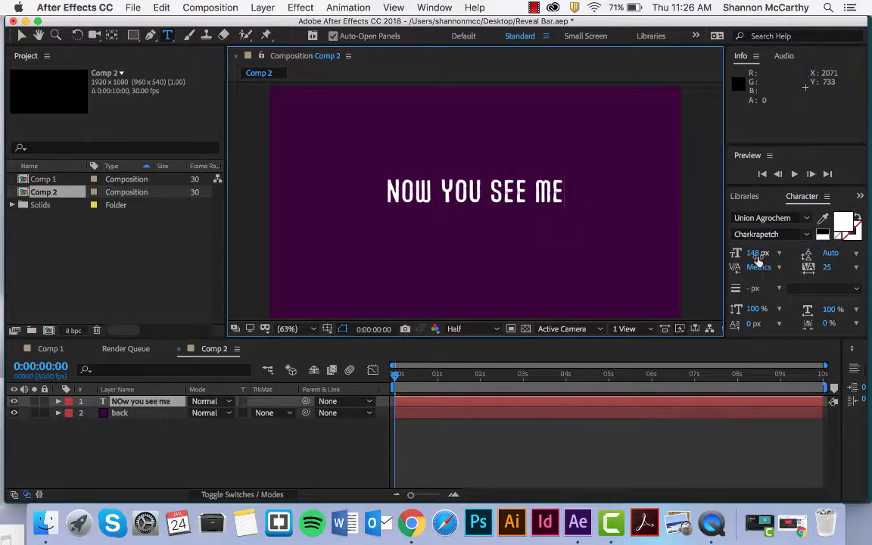
pyautogui.click(248, 446)
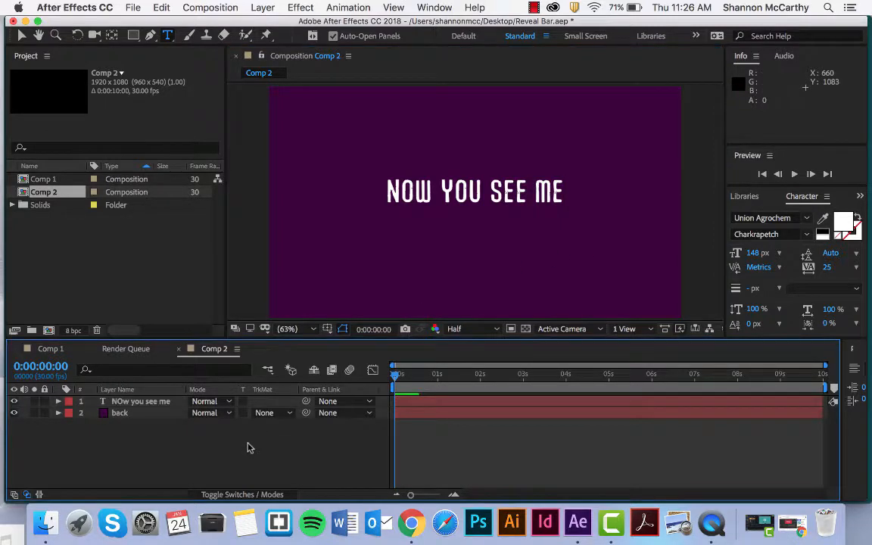
# - Add an empty shape layer above the text layer
pyautogui.rightClick(155, 439)
pyautogui.moveTo(178, 353)
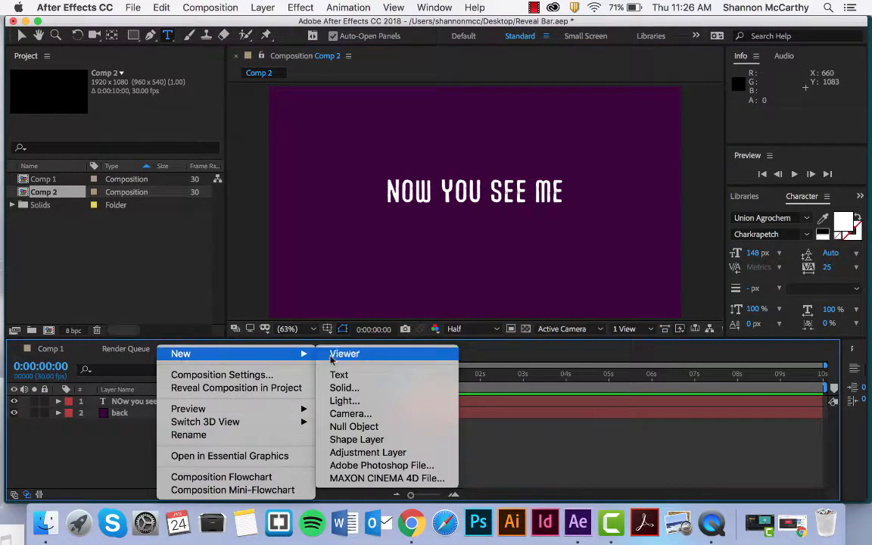
pyautogui.click(370, 442)
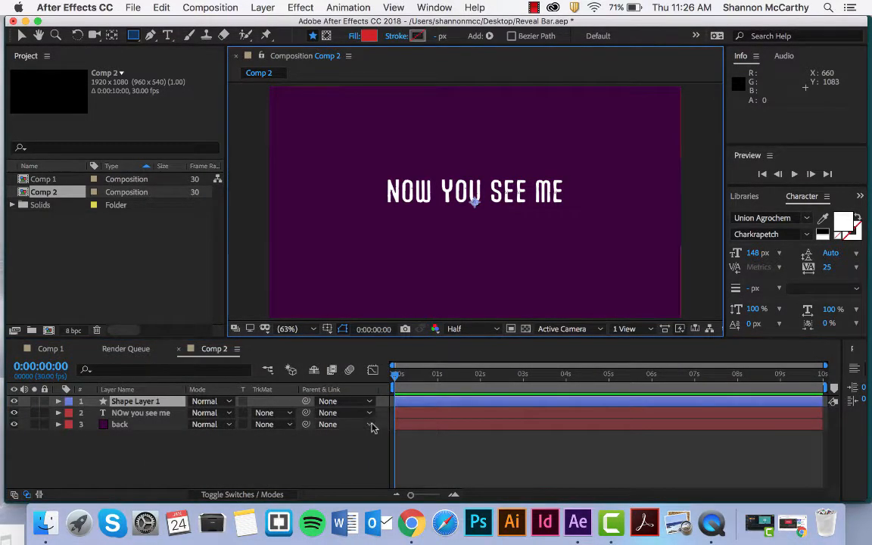
pyautogui.press('v')
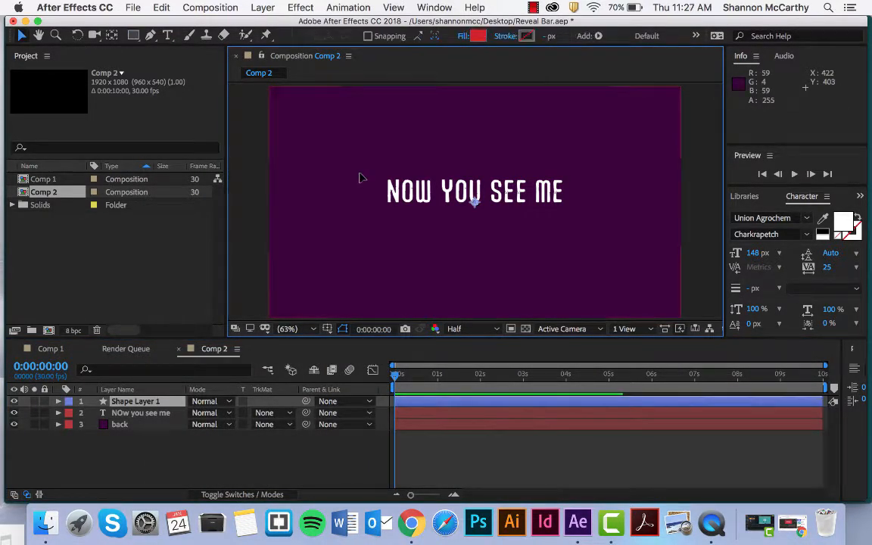
# - Draw a straight horizontal line just above the text with the Pen tool, slightly wider than the text, and shift it down closer to the letters
pyautogui.click(151, 36)
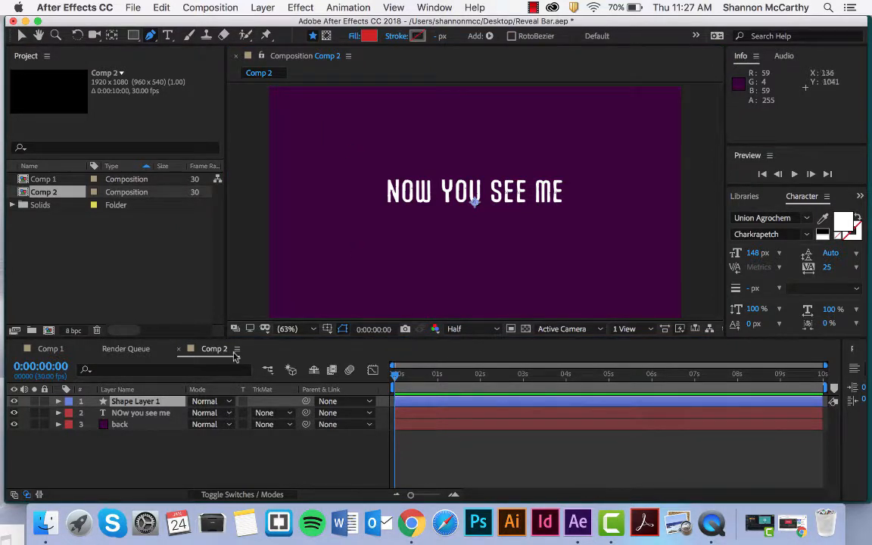
pyautogui.click(359, 165)
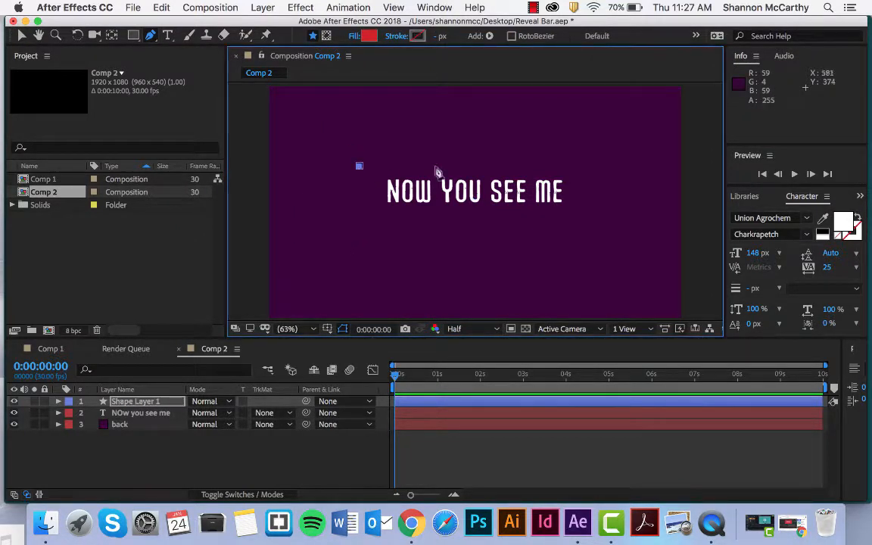
pyautogui.click(586, 165)
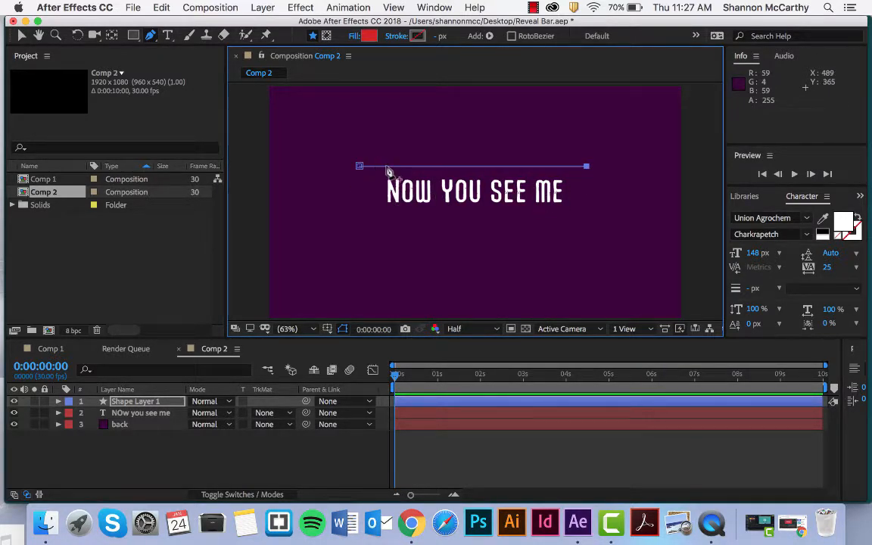
pyautogui.press('v')
pyautogui.hotkey('shift', 'Down')
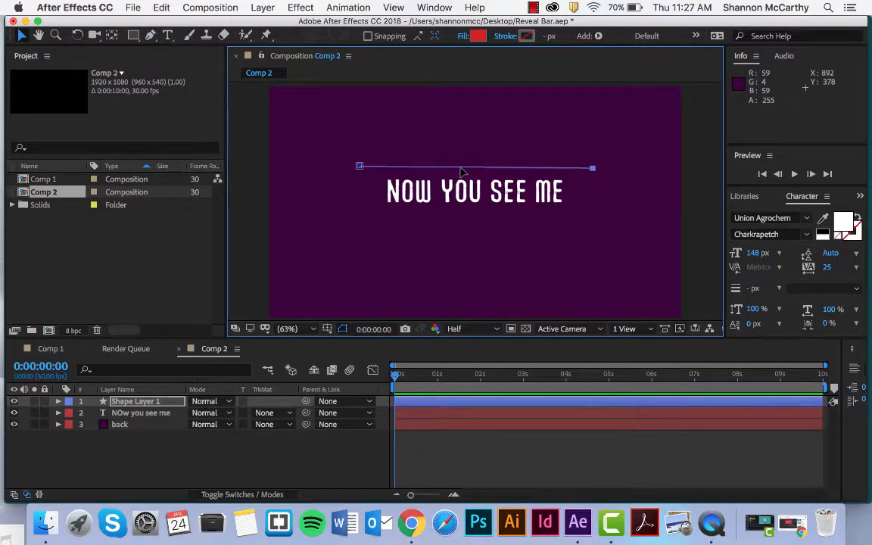
pyautogui.hotkey('shift', 'Up')
pyautogui.moveTo(399, 167); pyautogui.dragTo(400, 172)
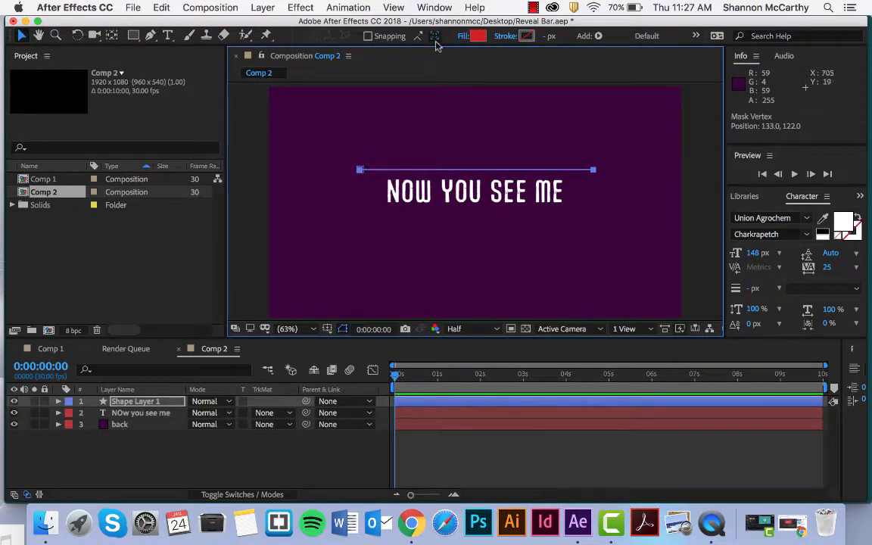
# - Set the line's fill to None and its stroke to Solid Color
pyautogui.click(462, 36)
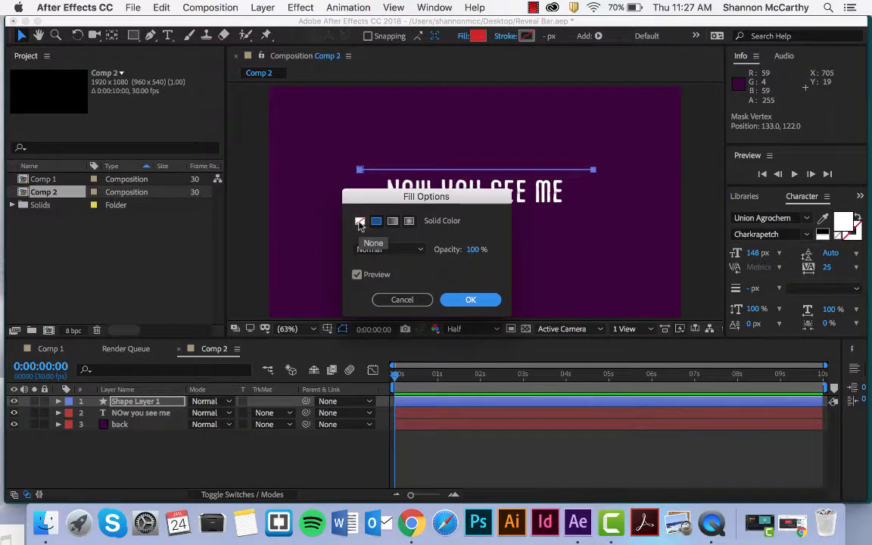
pyautogui.click(359, 221)
pyautogui.click(454, 298)
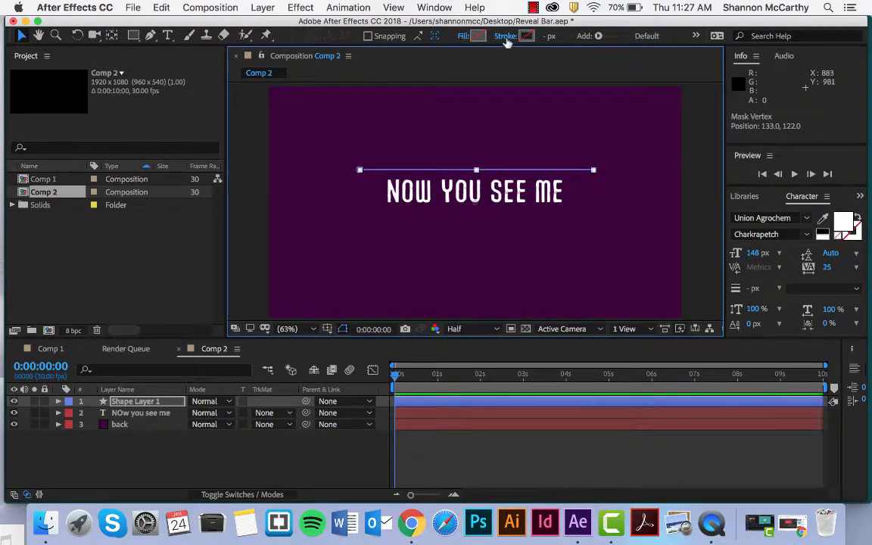
pyautogui.click(508, 36)
pyautogui.click(379, 222)
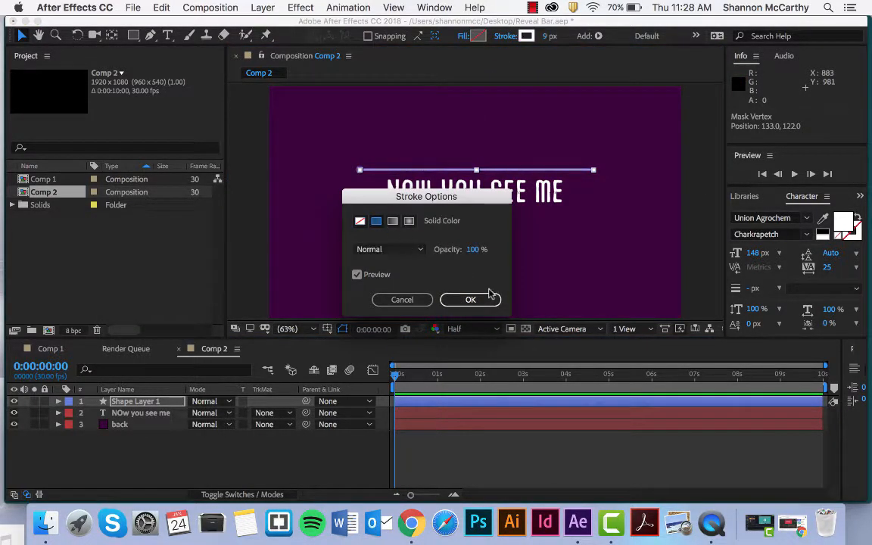
pyautogui.click(468, 299)
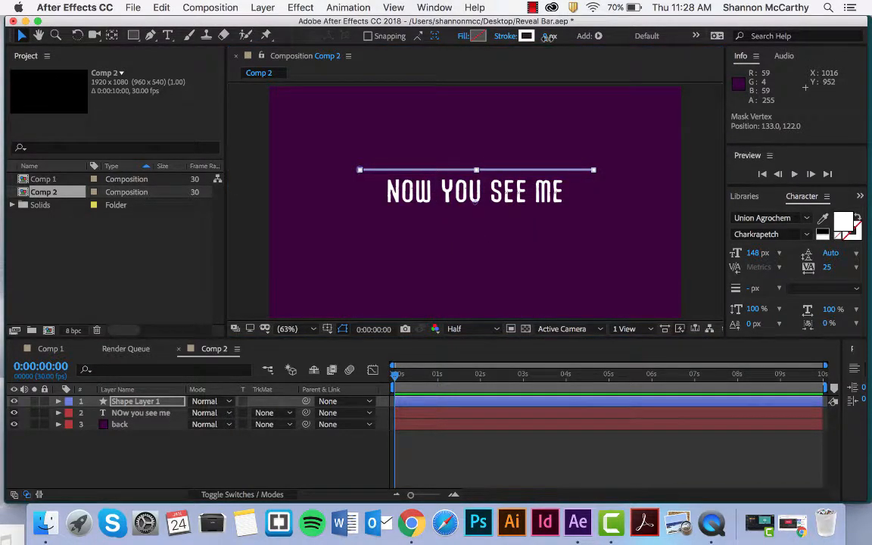
# - Set the line's stroke width to 7 px and deselect the line
pyautogui.moveTo(547, 38); pyautogui.dragTo(546, 39)
pyautogui.click(600, 120)
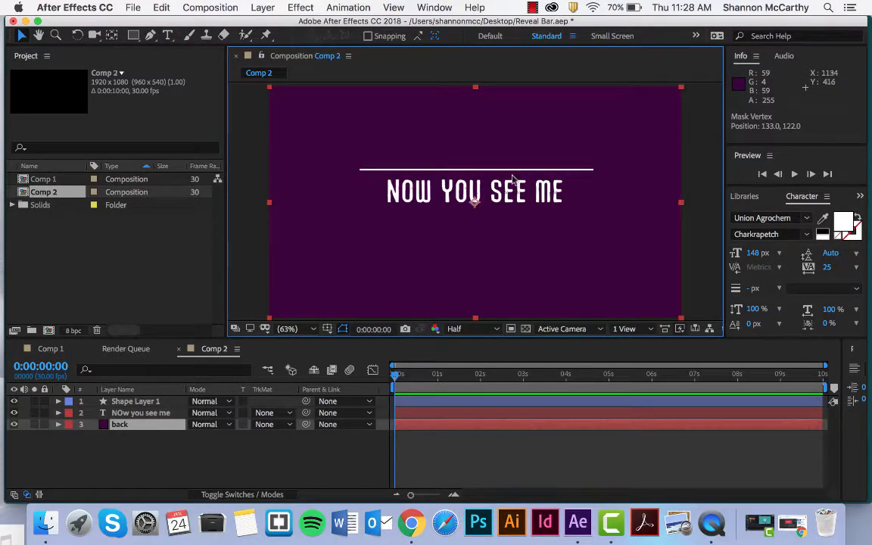
# - Add a new empty shape layer and place it at the top of the layer stack
pyautogui.rightClick(142, 454)
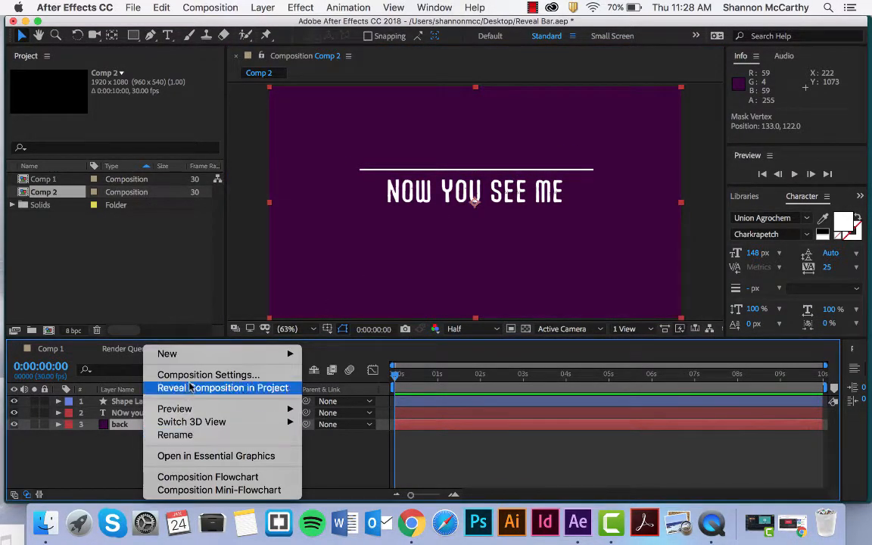
pyautogui.moveTo(204, 353)
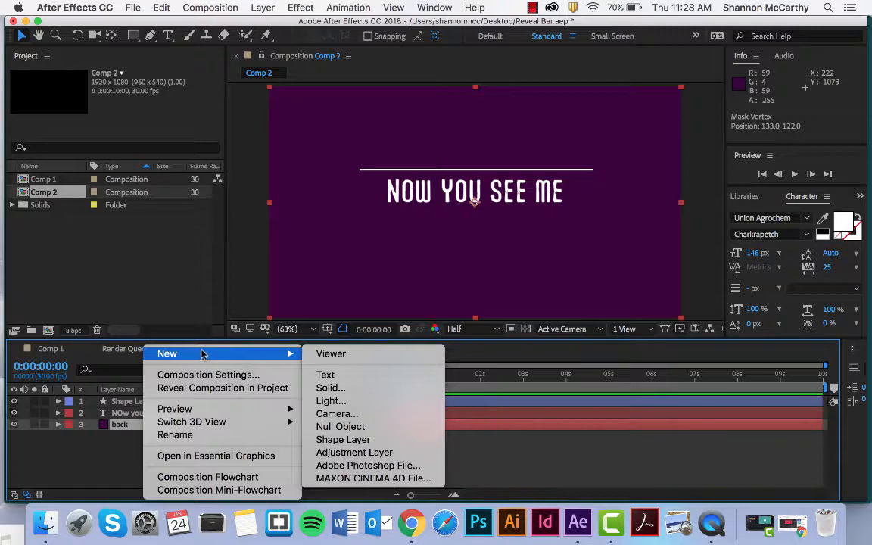
pyautogui.click(336, 439)
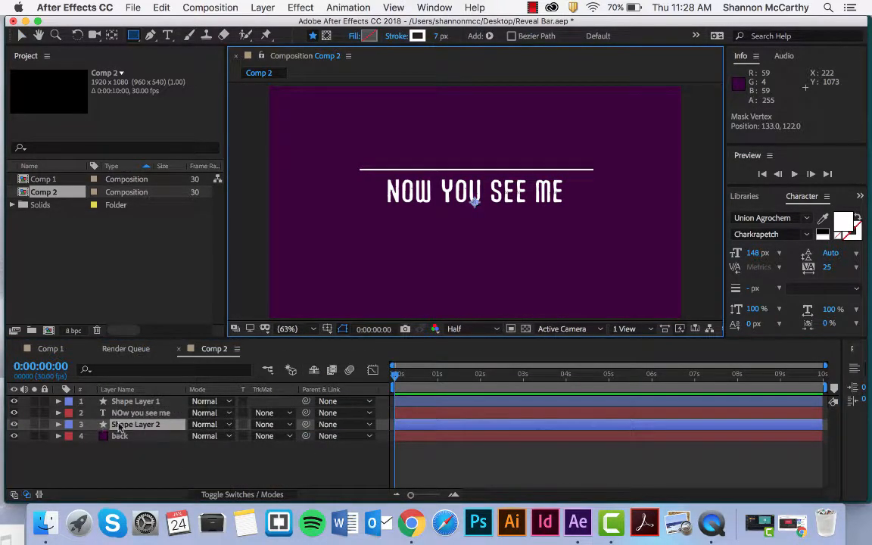
pyautogui.moveTo(118, 426); pyautogui.dragTo(124, 403)
# - Rename the line's shape layer as "white bar"
pyautogui.click(140, 412)
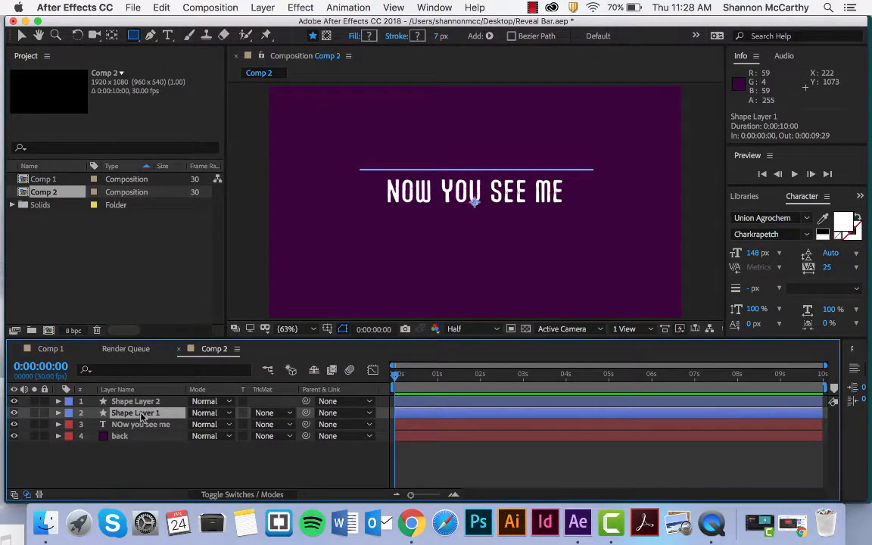
pyautogui.rightClick(140, 414)
pyautogui.click(171, 489)
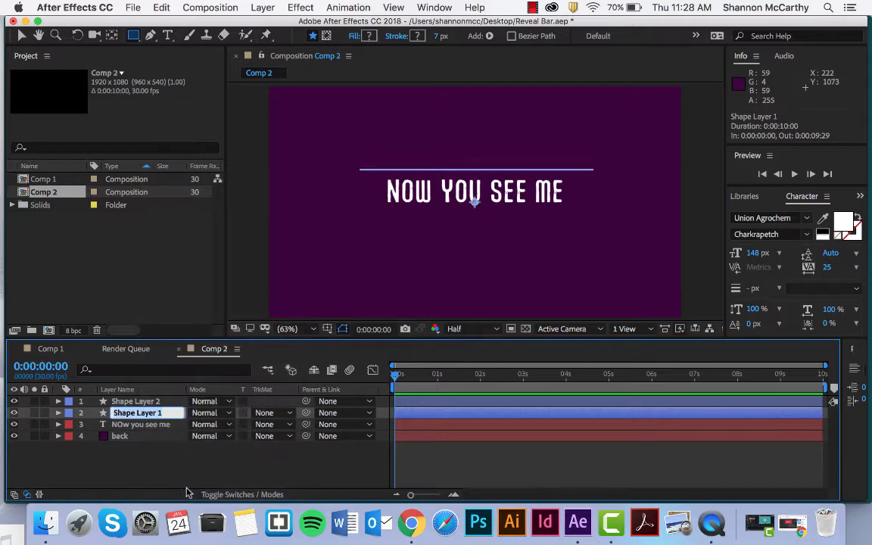
pyautogui.write('white bar')
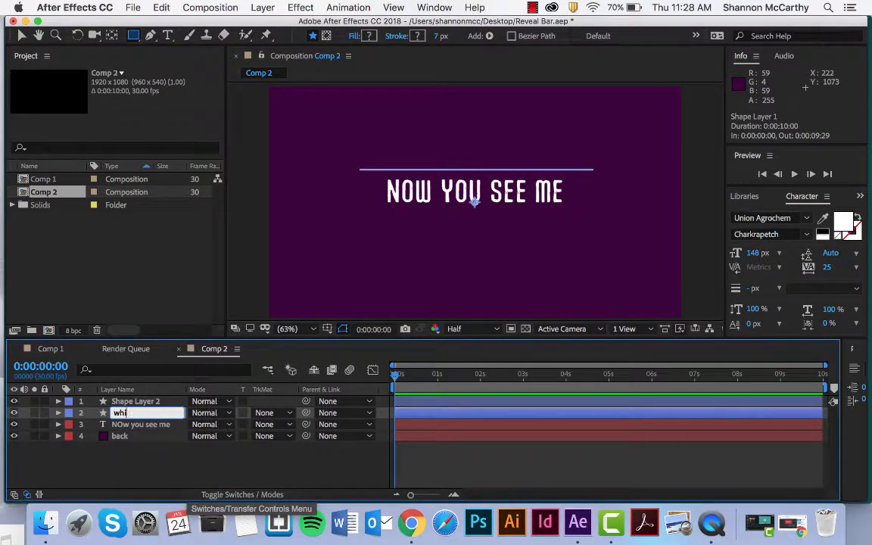
pyautogui.click(180, 471)
# - Rename the new empty shape layer as "invisabox"
pyautogui.click(140, 403)
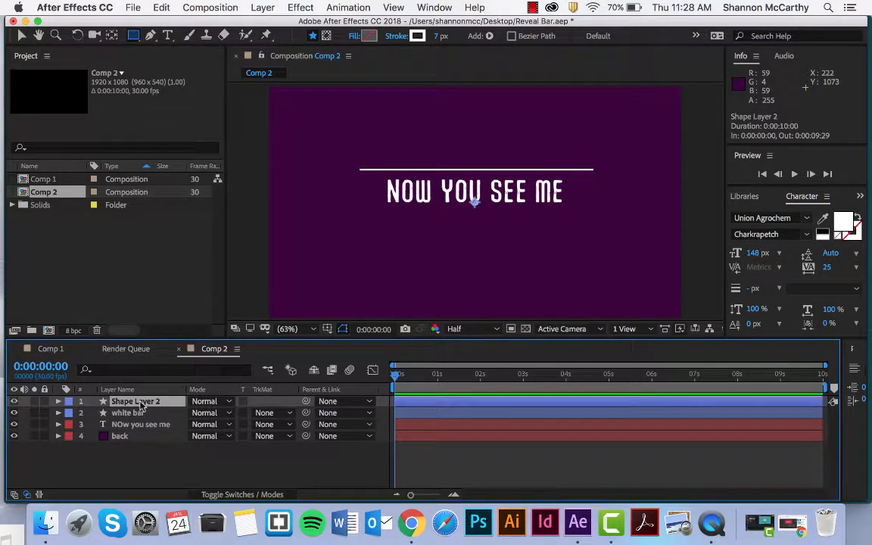
pyautogui.rightClick(140, 405)
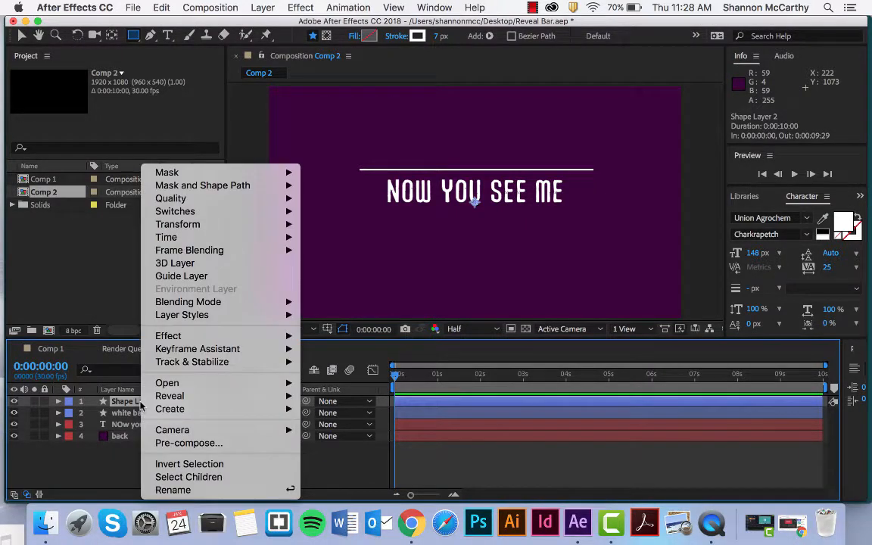
pyautogui.click(202, 490)
pyautogui.write('invisabox')
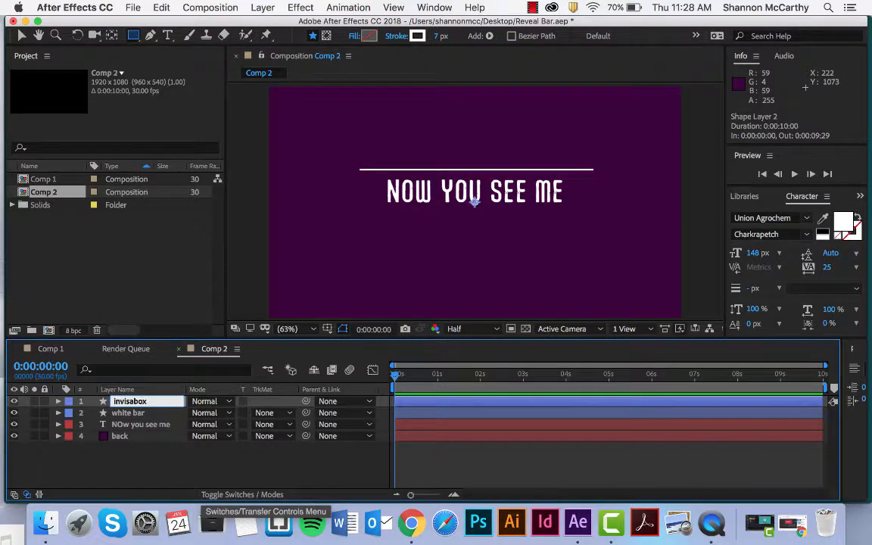
pyautogui.click(157, 452)
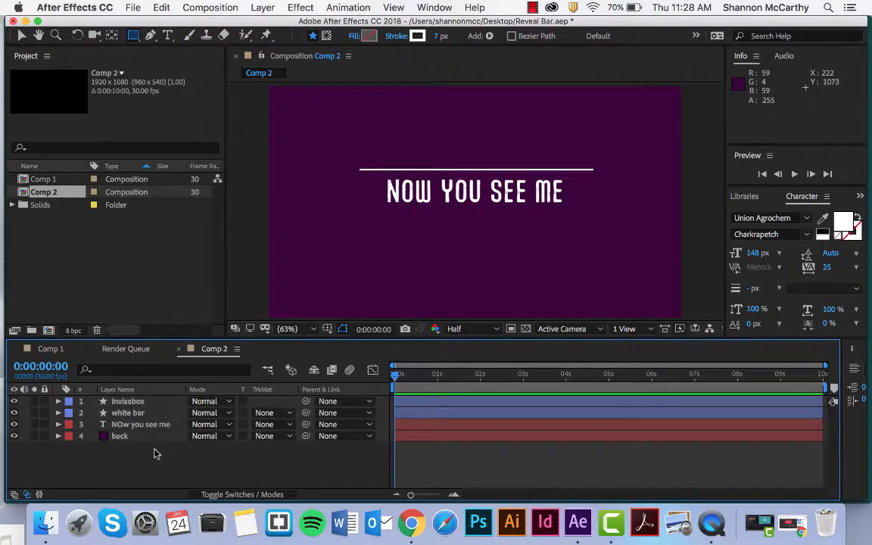
# - Draw a rectangle on the invisabox layer, slightly wider than the white line and reaching from near the frame's upper edge down to the line
pyautogui.click(123, 402)
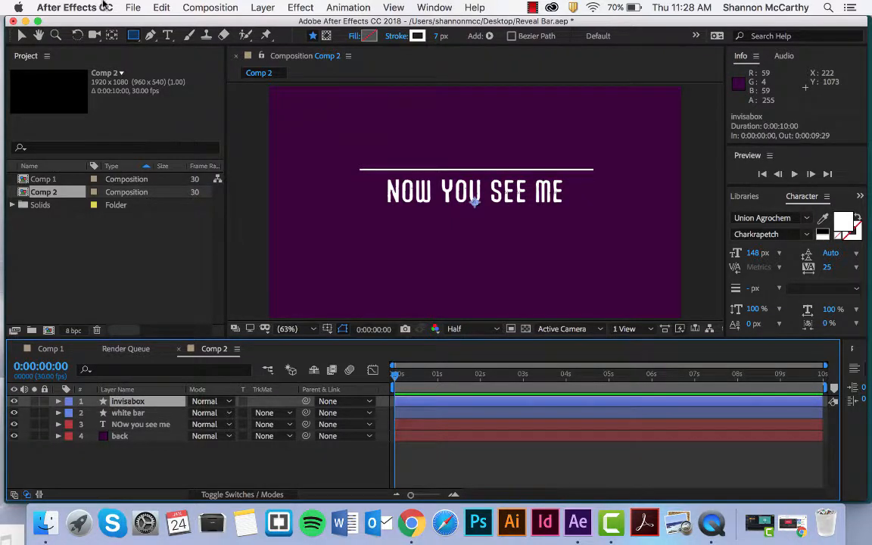
pyautogui.click(133, 35)
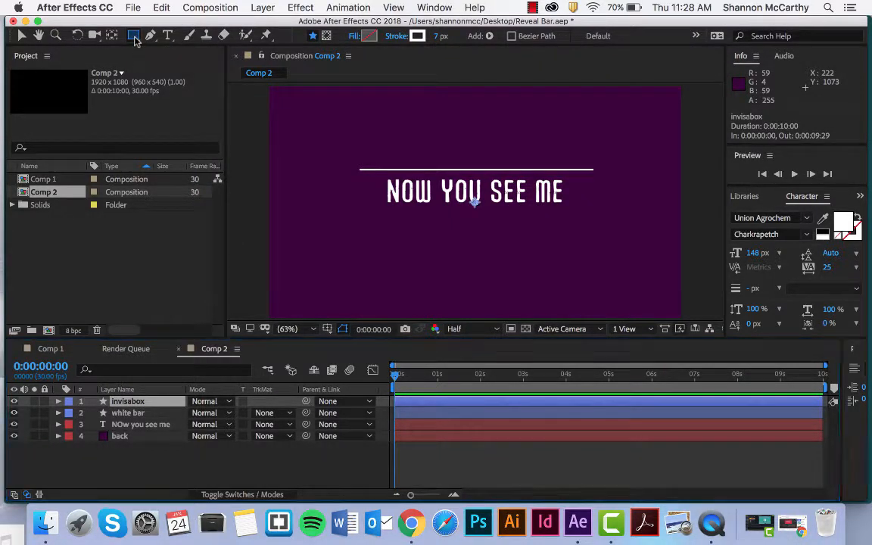
pyautogui.moveTo(345, 93)
pyautogui.mouseDown()
pyautogui.moveTo(350, 114)
pyautogui.moveTo(401, 161)
pyautogui.moveTo(552, 156)
pyautogui.moveTo(602, 160)
pyautogui.moveTo(602, 168)
pyautogui.mouseUp()
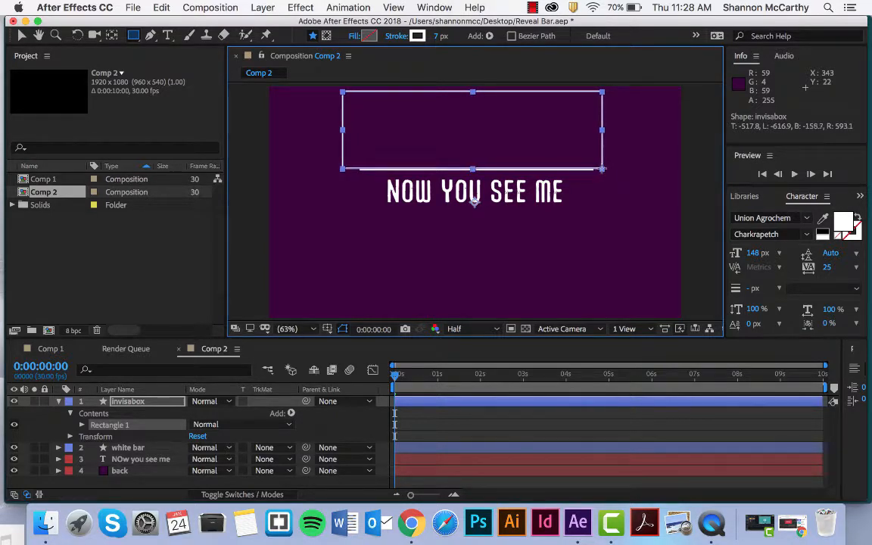
# - Remove the rectangle's stroke and give it a solid red fill, then deselect it
pyautogui.click(396, 36)
pyautogui.click(360, 221)
pyautogui.click(469, 300)
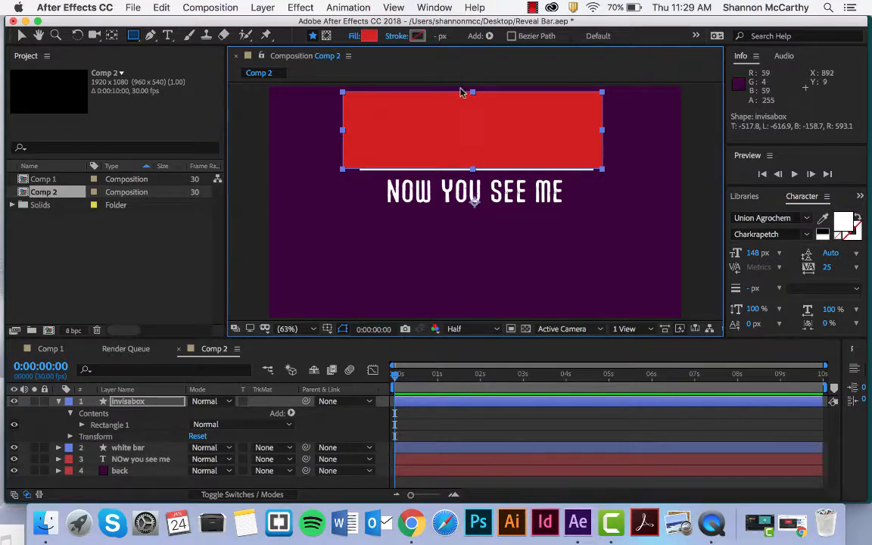
pyautogui.press('v')
pyautogui.click(306, 131)
pyautogui.click(247, 130)
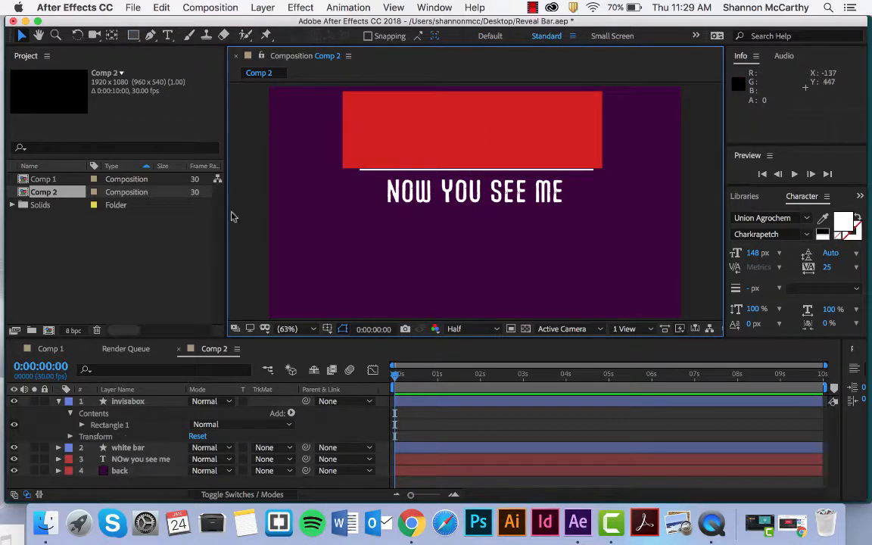
# - Nudge the invisabox rectangle down to position 960, 552 so that it covers the white line
pyautogui.click(59, 401)
pyautogui.click(98, 401)
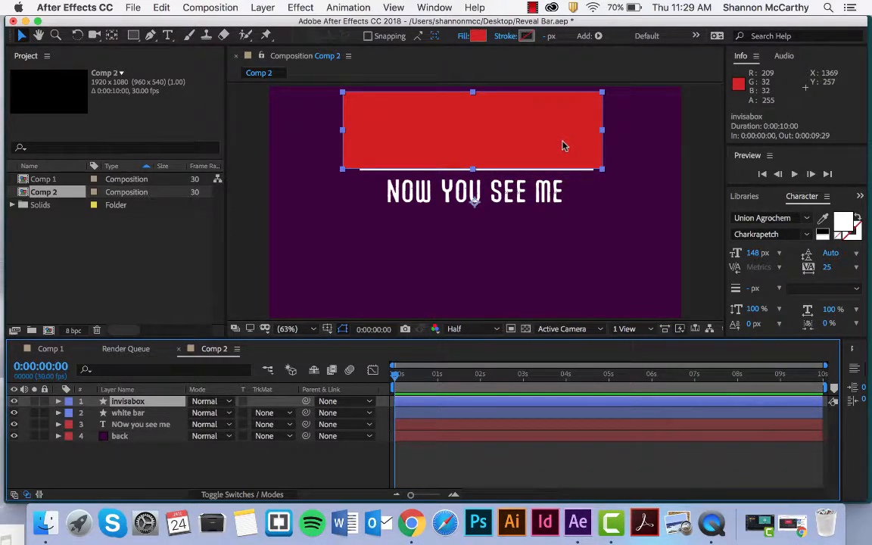
pyautogui.press('Down')
pyautogui.press('Down')
pyautogui.press('Down')
pyautogui.press('Down')
pyautogui.press('Down')
pyautogui.press('Down')
pyautogui.press('Down')
pyautogui.press('Down')
pyautogui.press('Down')
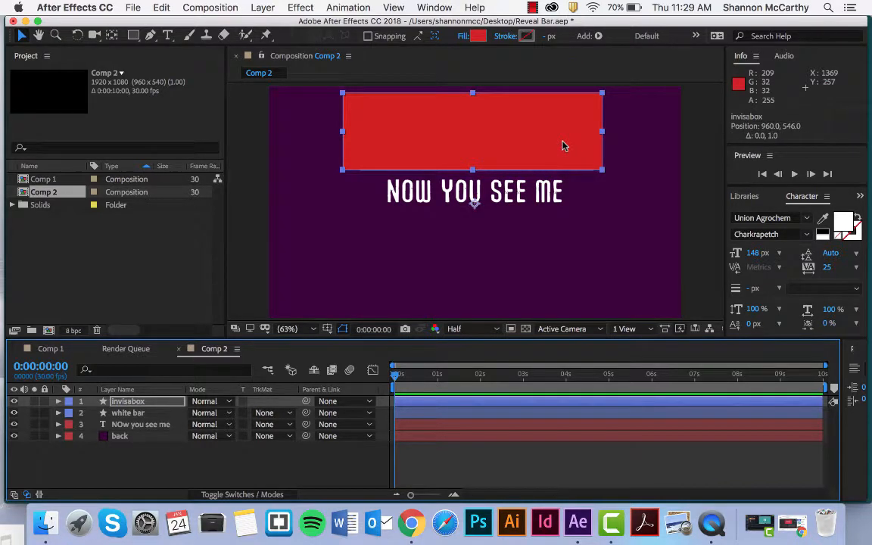
pyautogui.click(642, 221)
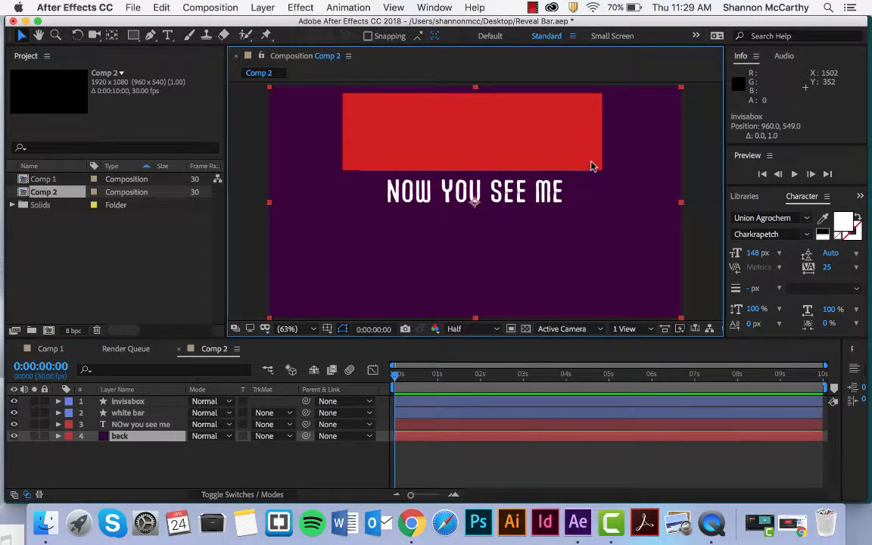
pyautogui.click(147, 401)
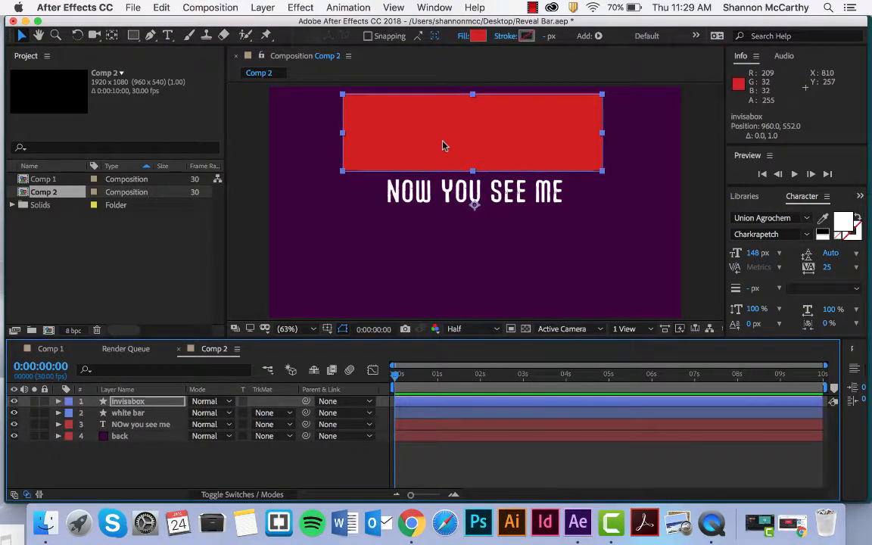
# - Lock the back layer and move the white bar layer above invisabox
pyautogui.click(44, 436)
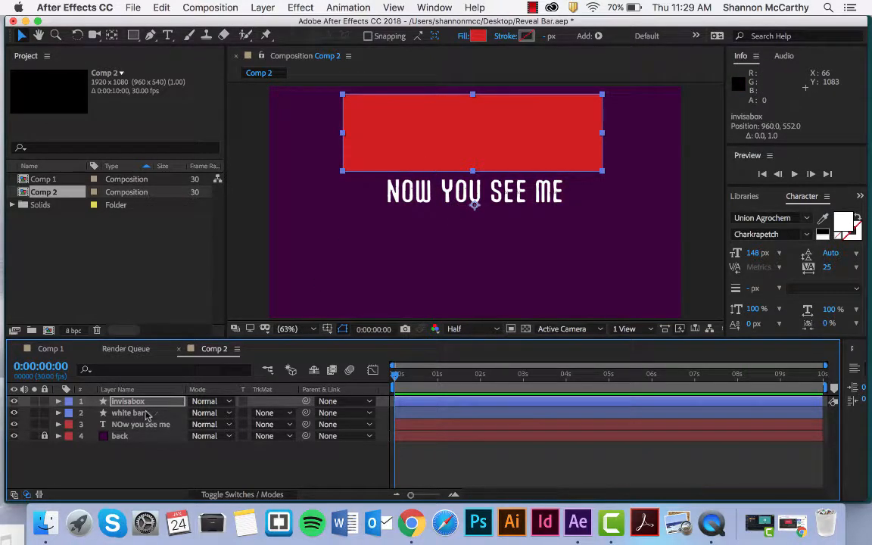
pyautogui.moveTo(152, 411); pyautogui.dragTo(152, 403)
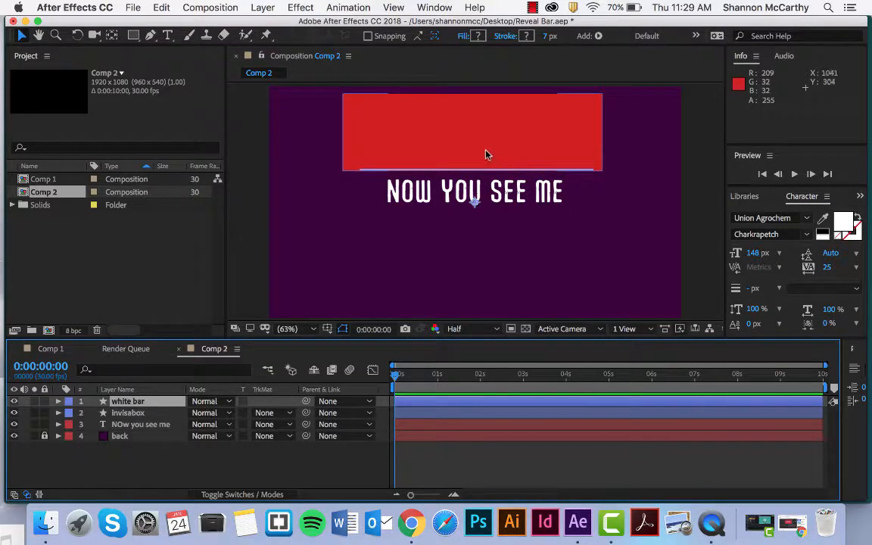
# - Set the text layer's track matte to Alpha Matte "invisabox" and parent the invisabox layer to white bar
pyautogui.click(157, 426)
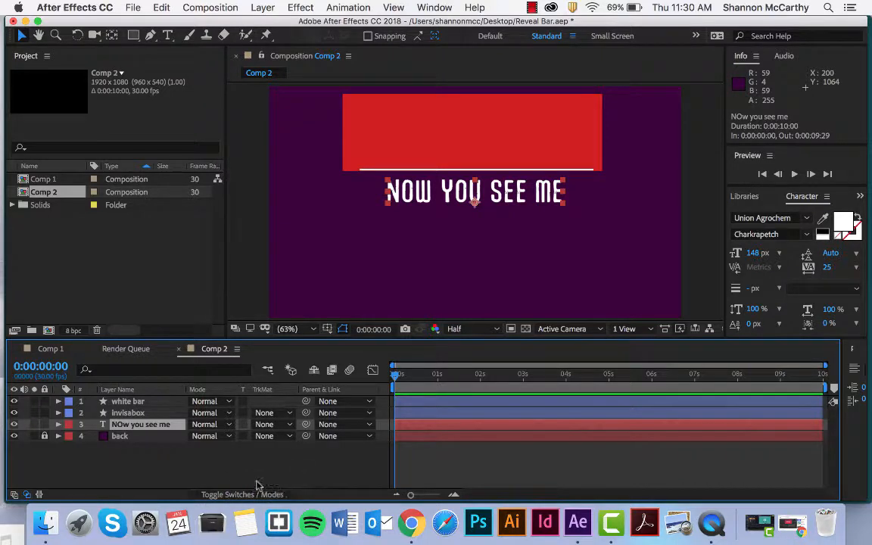
pyautogui.click(227, 494)
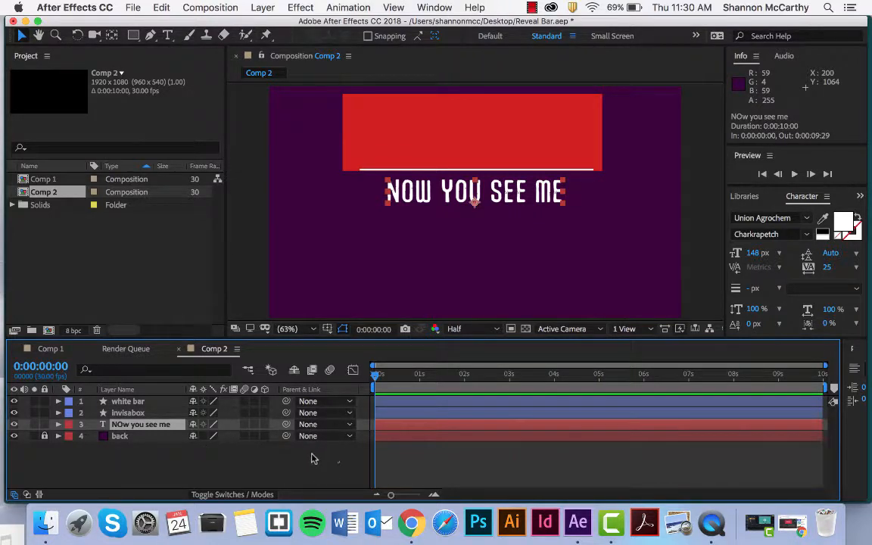
pyautogui.click(254, 496)
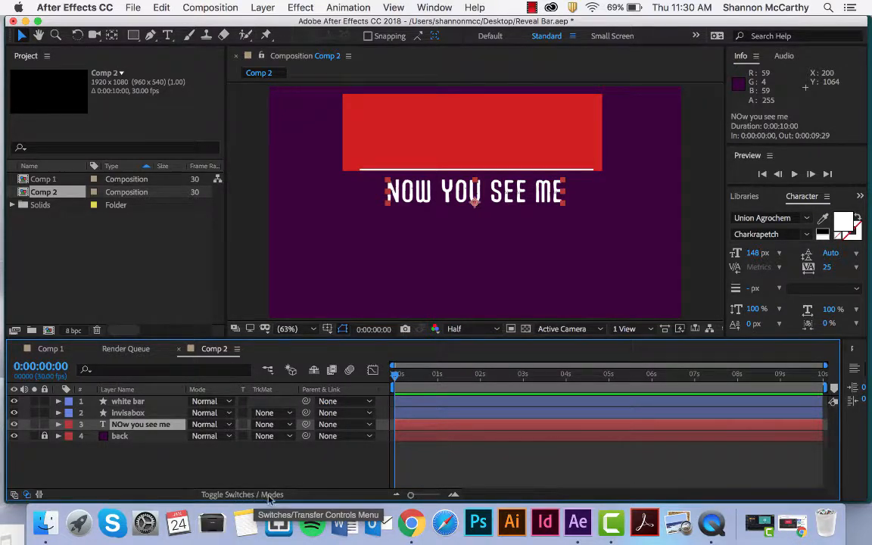
pyautogui.click(289, 425)
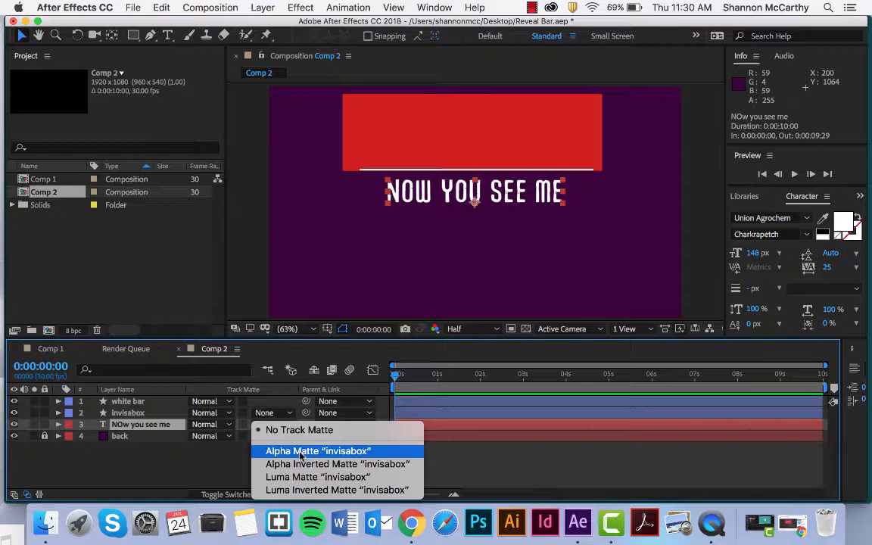
pyautogui.click(300, 451)
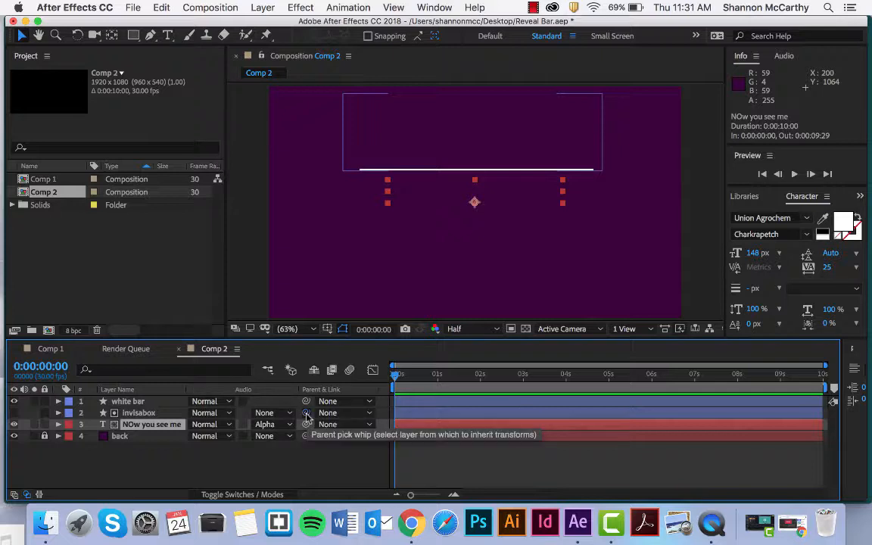
pyautogui.moveTo(307, 415); pyautogui.dragTo(136, 402)
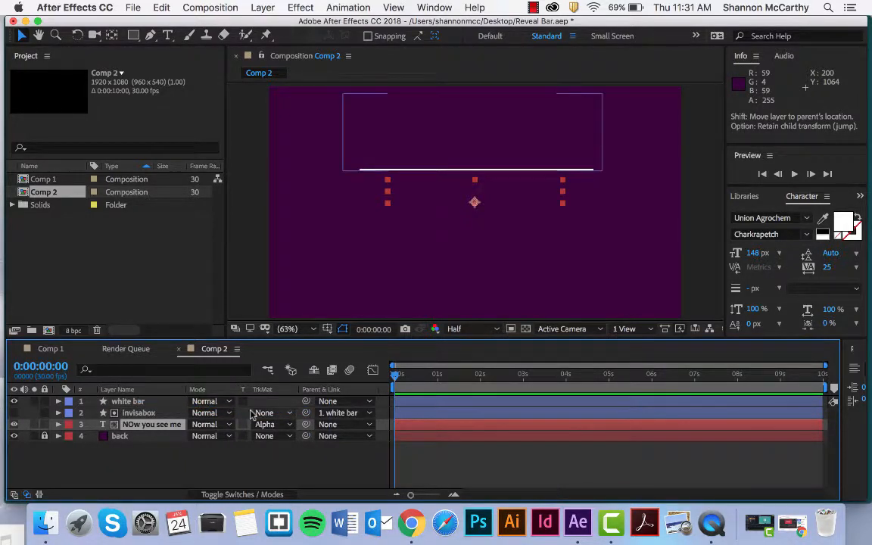
# - Set the white bar's position to 960, 558 and add a position keyframe at 0:00:00:00
pyautogui.click(147, 402)
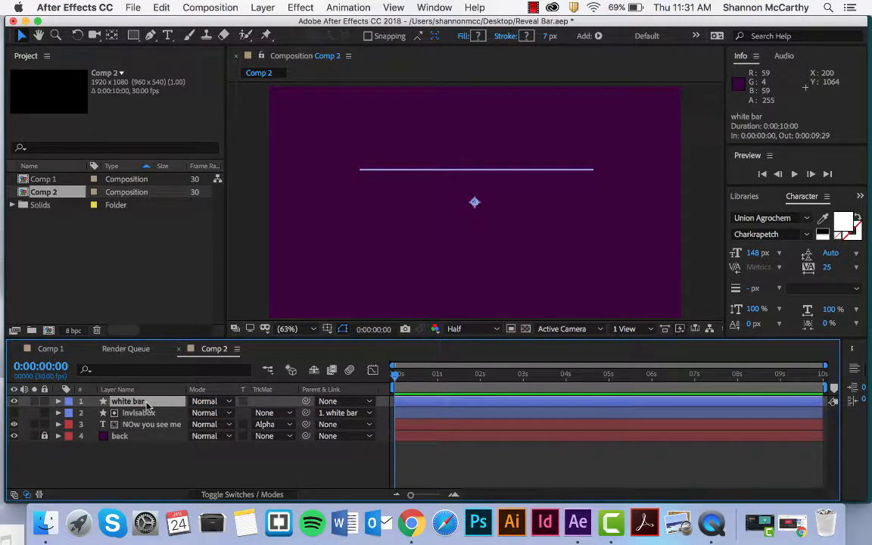
pyautogui.press('p')
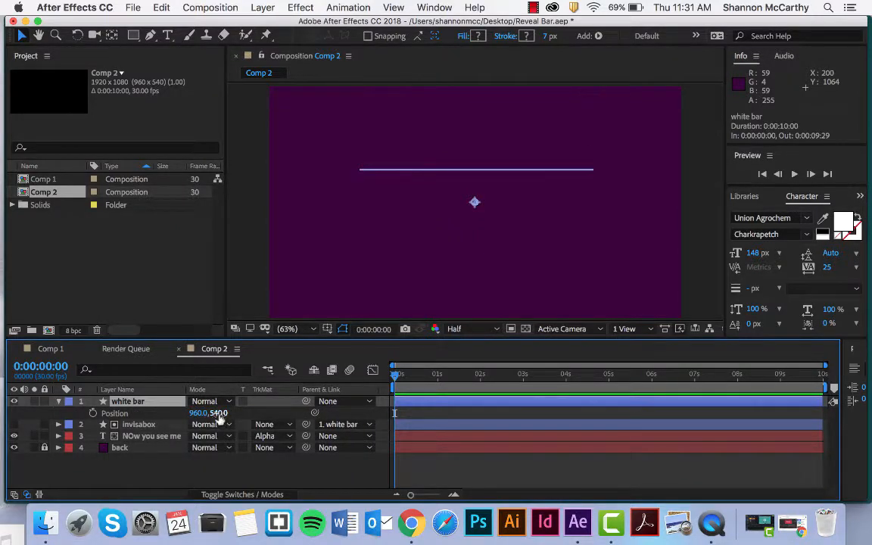
pyautogui.moveTo(218, 413)
pyautogui.mouseDown()
pyautogui.moveTo(348, 414)
pyautogui.moveTo(225, 422)
pyautogui.mouseUp()
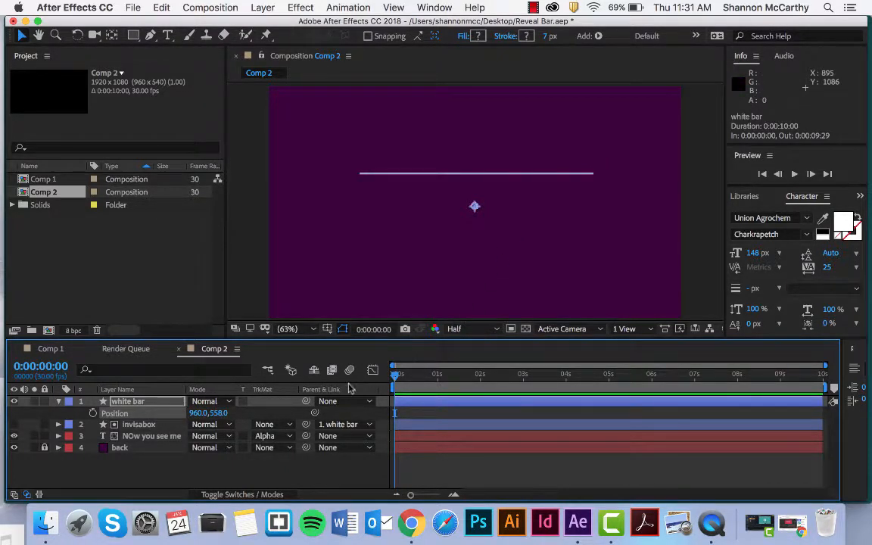
pyautogui.click(93, 412)
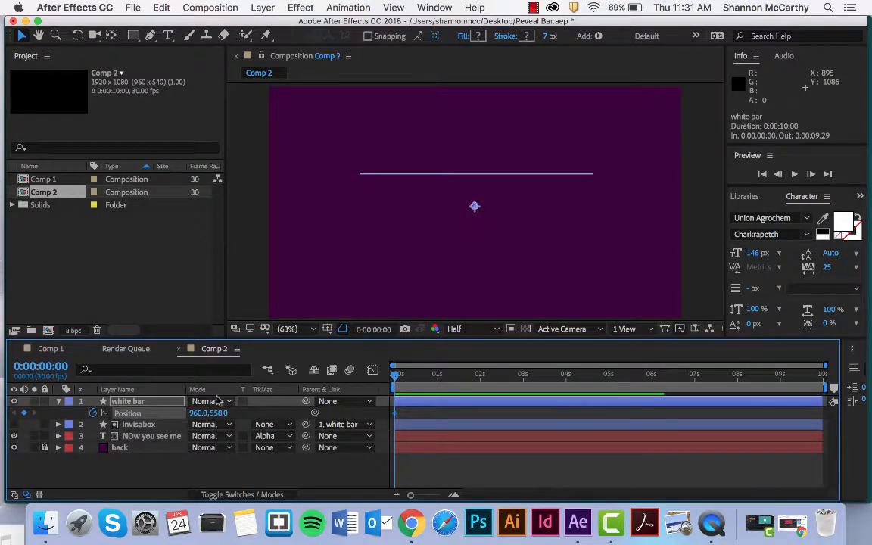
# - Keyframe the white bar's position at 960, 623 at 0:00:00:29 and at 960, 543 at 0:00:01:24
pyautogui.moveTo(396, 377); pyautogui.dragTo(439, 376)
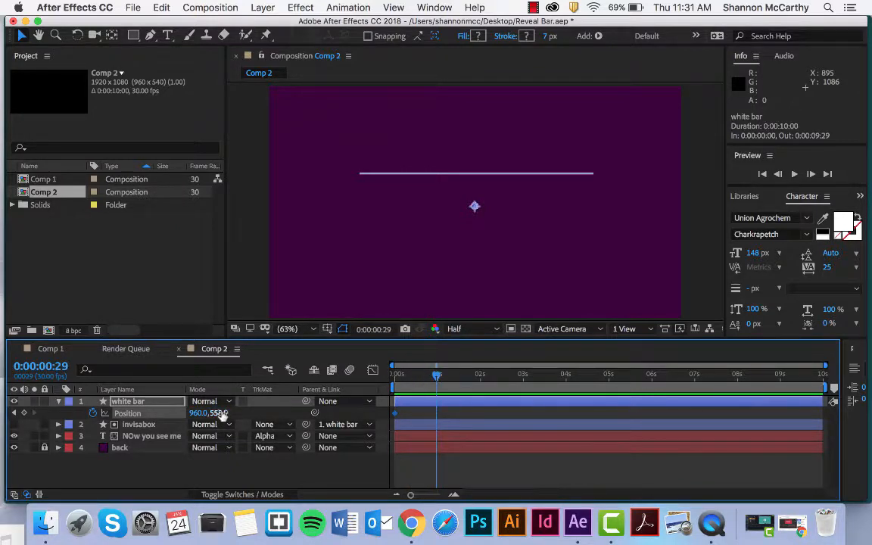
pyautogui.moveTo(217, 413); pyautogui.dragTo(268, 408)
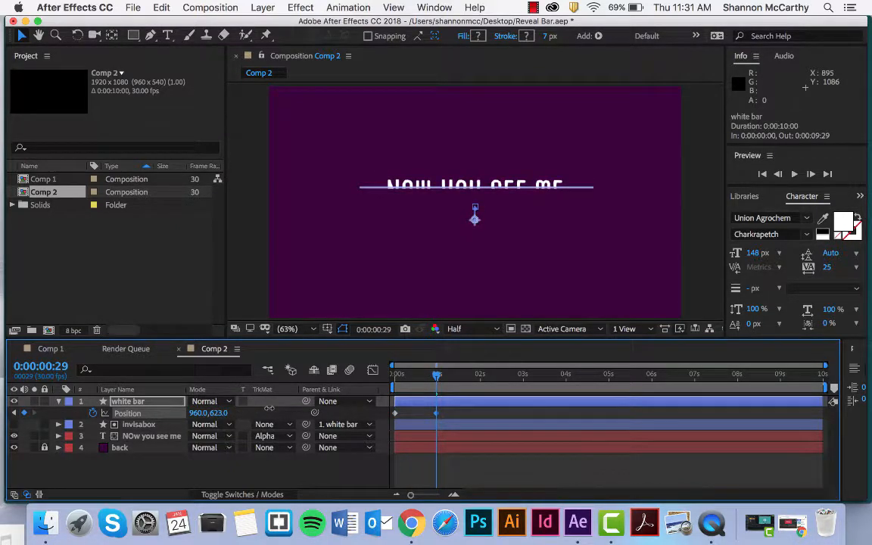
pyautogui.click(444, 376)
pyautogui.moveTo(454, 379); pyautogui.dragTo(471, 375)
pyautogui.moveTo(220, 413); pyautogui.dragTo(161, 412)
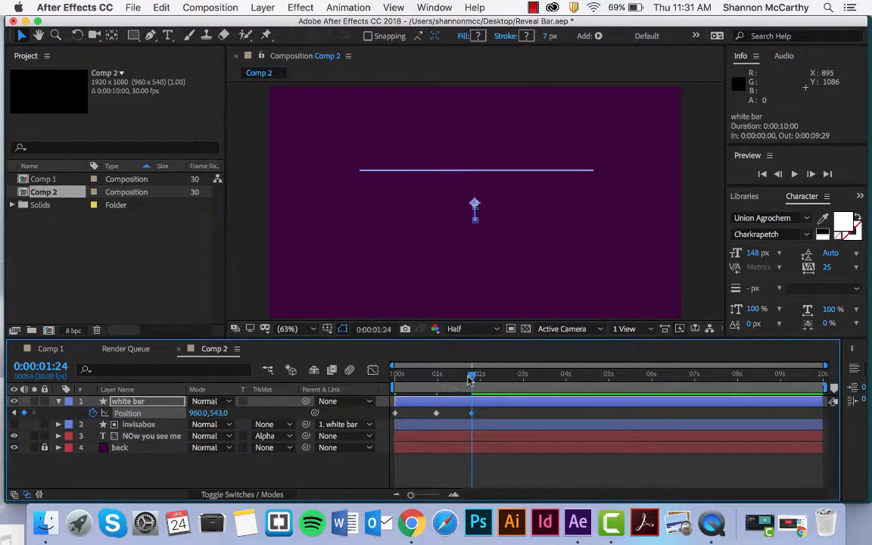
# - Keyframe the white bar's position lower in the frame at 0:00:02:23 and at 960, 457 at 0:00:03:08, and preview the animation
pyautogui.moveTo(470, 376); pyautogui.dragTo(512, 376)
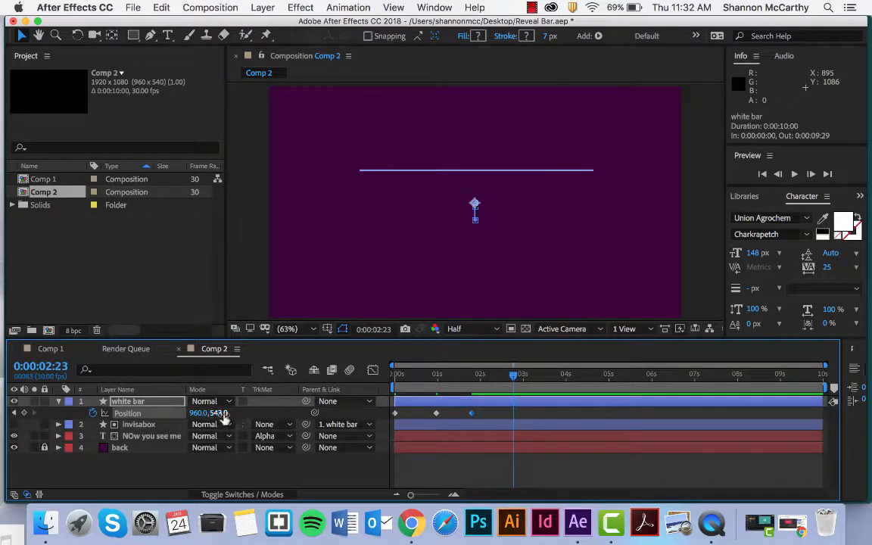
pyautogui.moveTo(218, 413); pyautogui.dragTo(382, 397)
pyautogui.moveTo(514, 376); pyautogui.dragTo(535, 379)
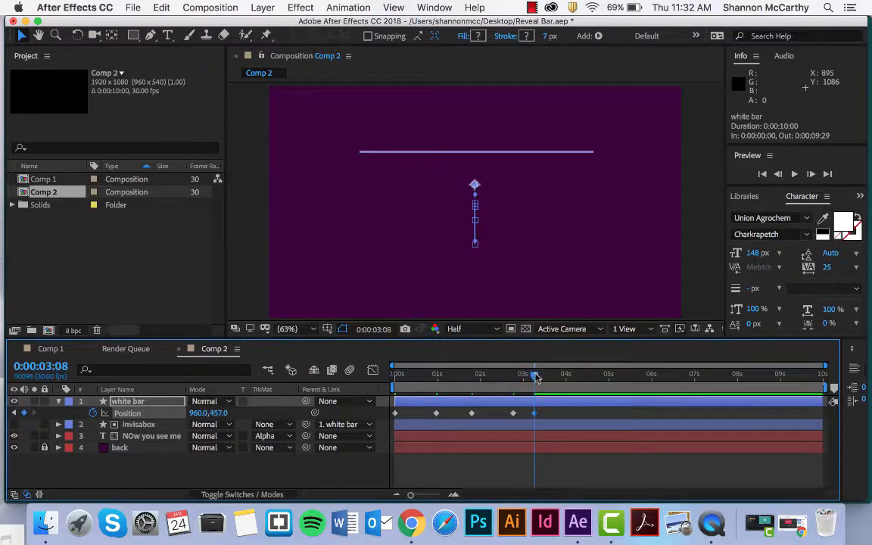
pyautogui.moveTo(535, 378); pyautogui.dragTo(286, 385)
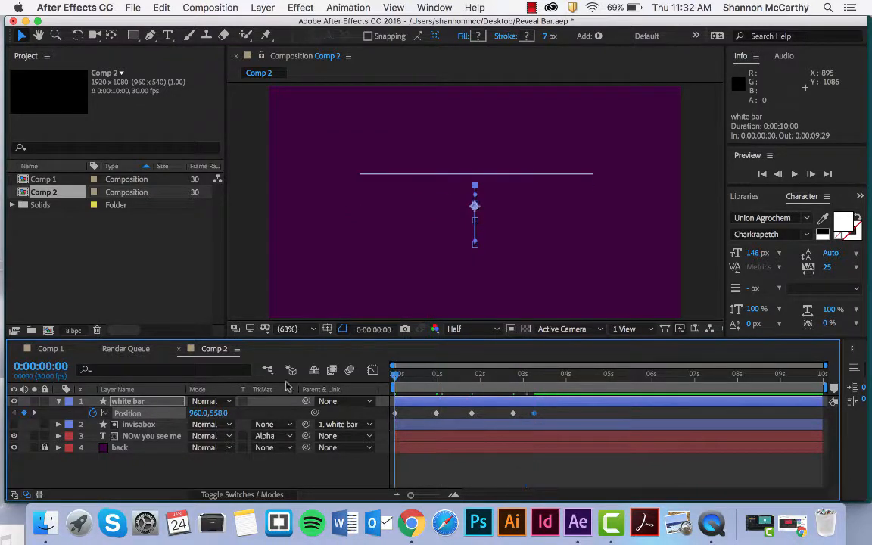
pyautogui.press('space')
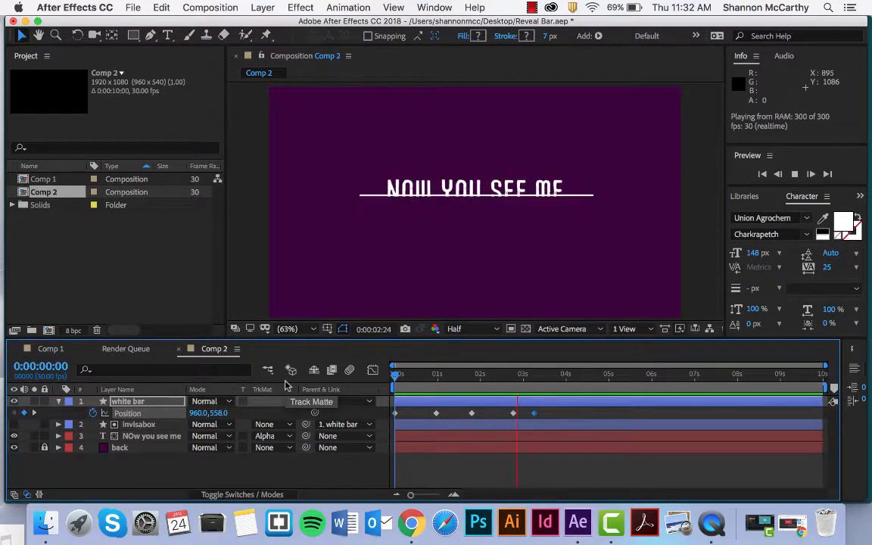
pyautogui.press('space')
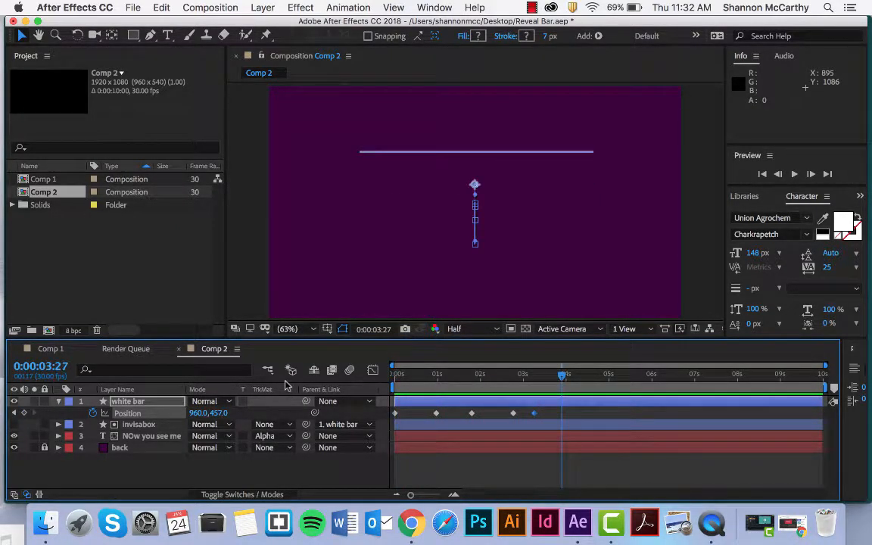
# - Keyframe the white bar's scale at 100% at 0:00:03:27 and at 0% at 0:00:05:06, and preview the animation
pyautogui.click(59, 401)
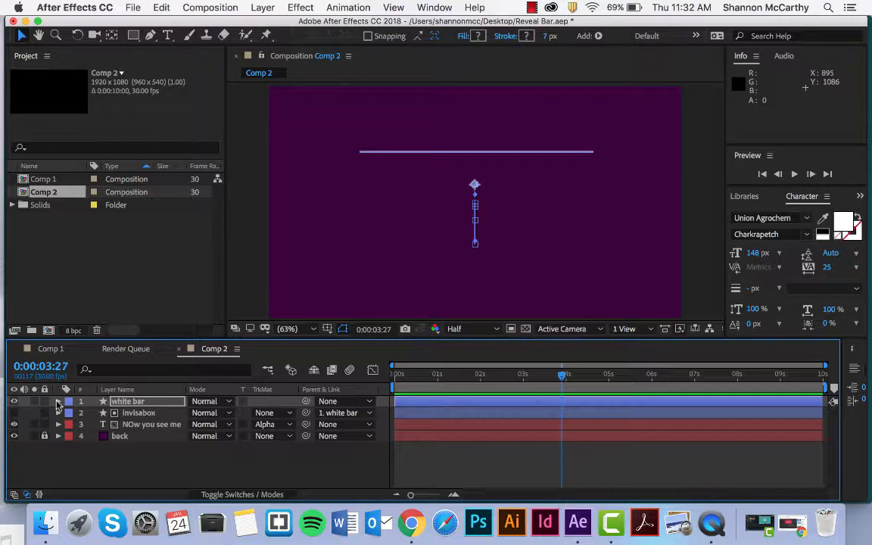
pyautogui.click(140, 402)
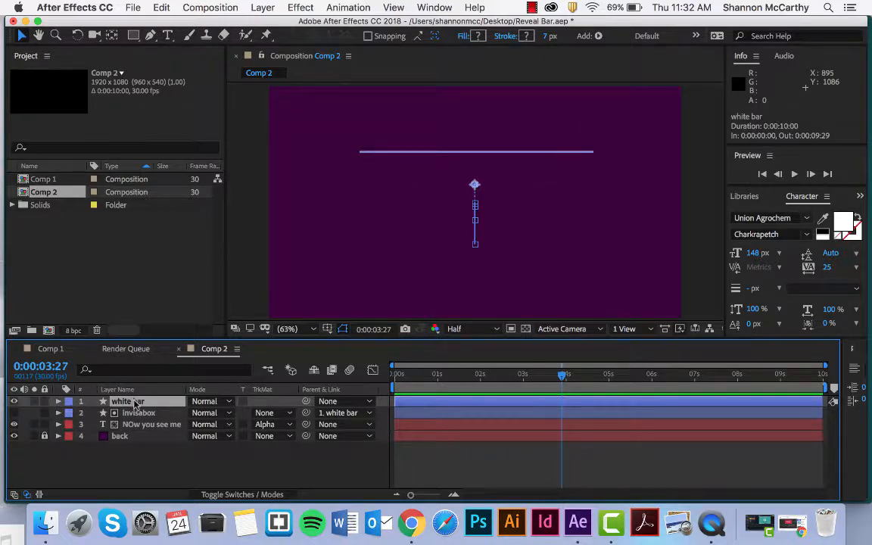
pyautogui.press('s')
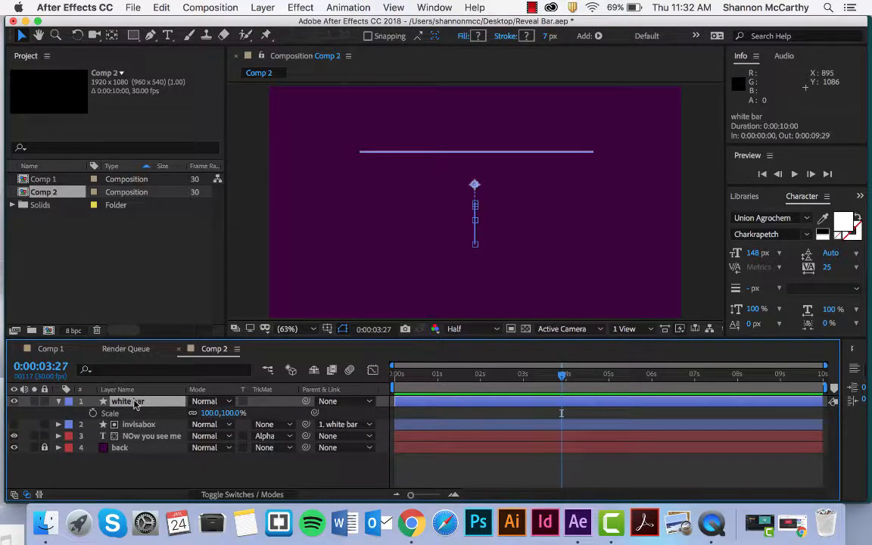
pyautogui.click(92, 413)
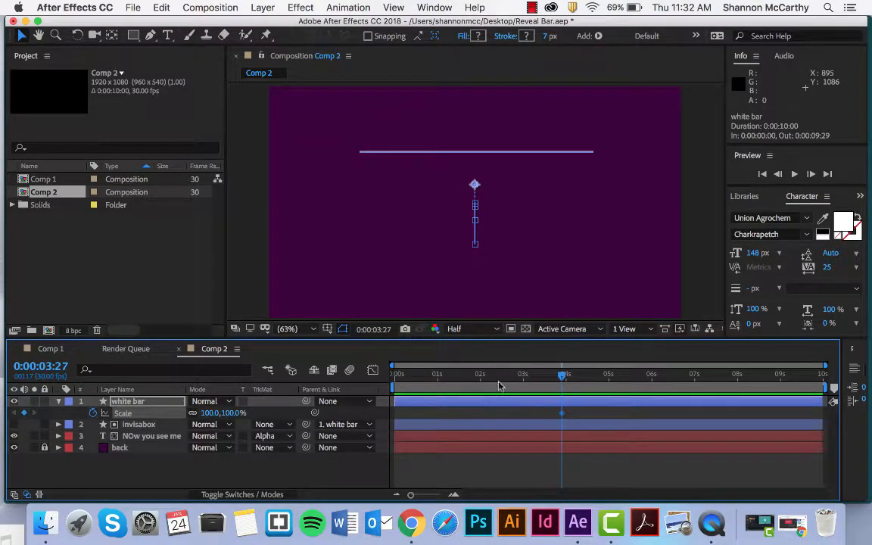
pyautogui.moveTo(562, 380); pyautogui.dragTo(619, 379)
pyautogui.click(233, 414)
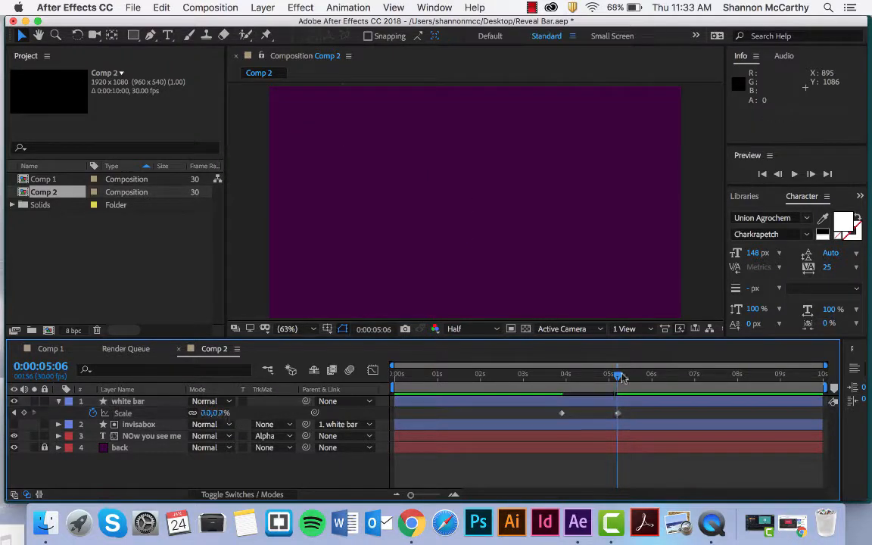
pyautogui.moveTo(619, 378); pyautogui.dragTo(420, 391)
pyautogui.press('space')
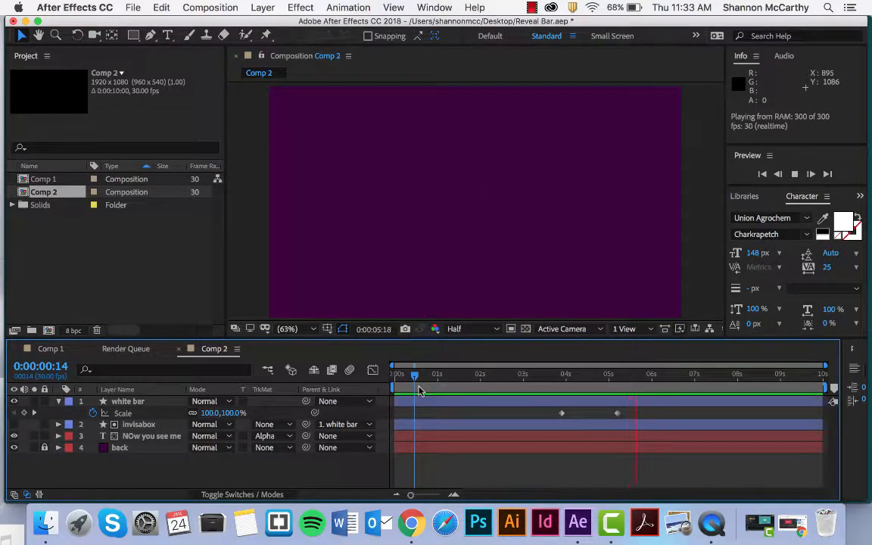
pyautogui.press('space')
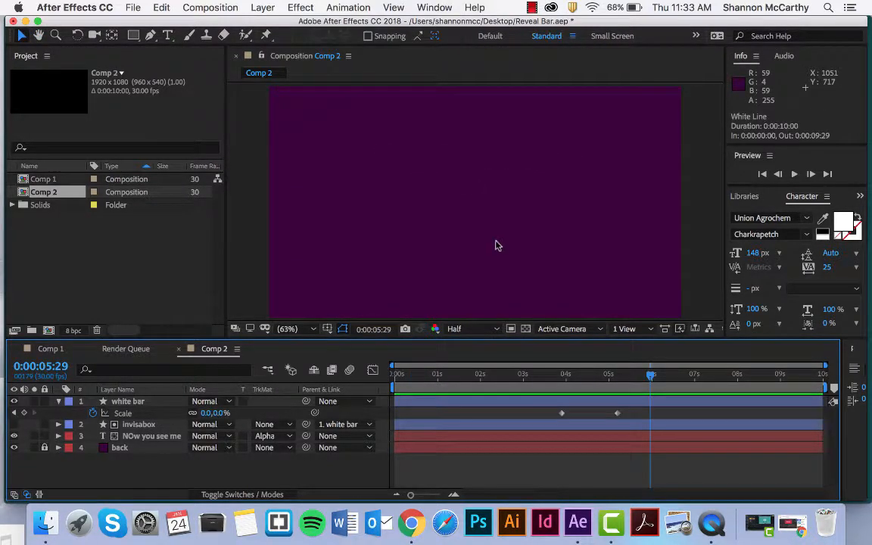
# - Trim the end of the invisabox layer to 0:00:04:29 and preview the animation
pyautogui.moveTo(617, 371)
pyautogui.mouseDown()
pyautogui.moveTo(592, 371)
pyautogui.moveTo(624, 369)
pyautogui.mouseUp()
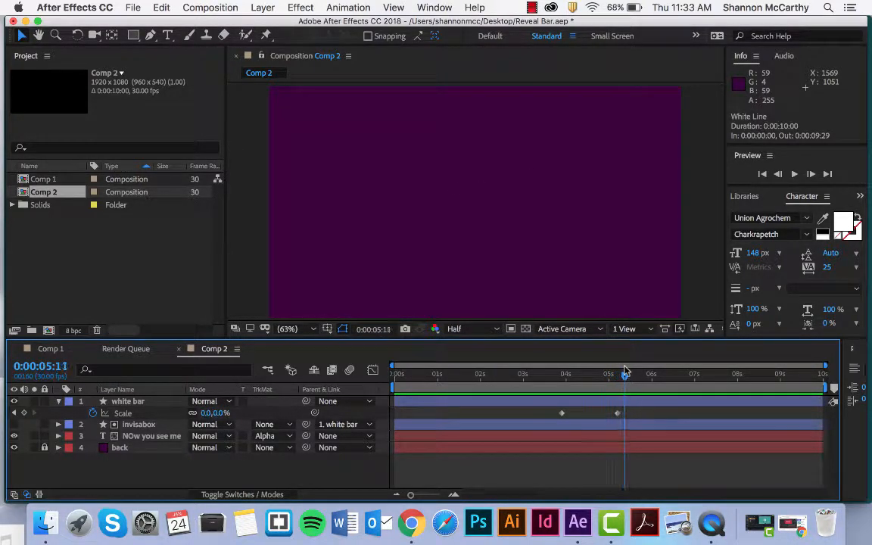
pyautogui.click(665, 430)
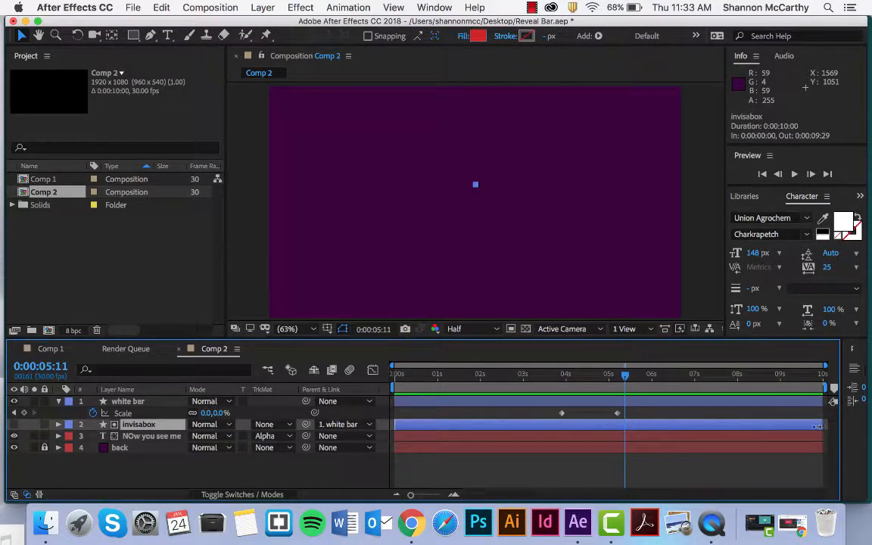
pyautogui.moveTo(817, 426); pyautogui.dragTo(608, 424)
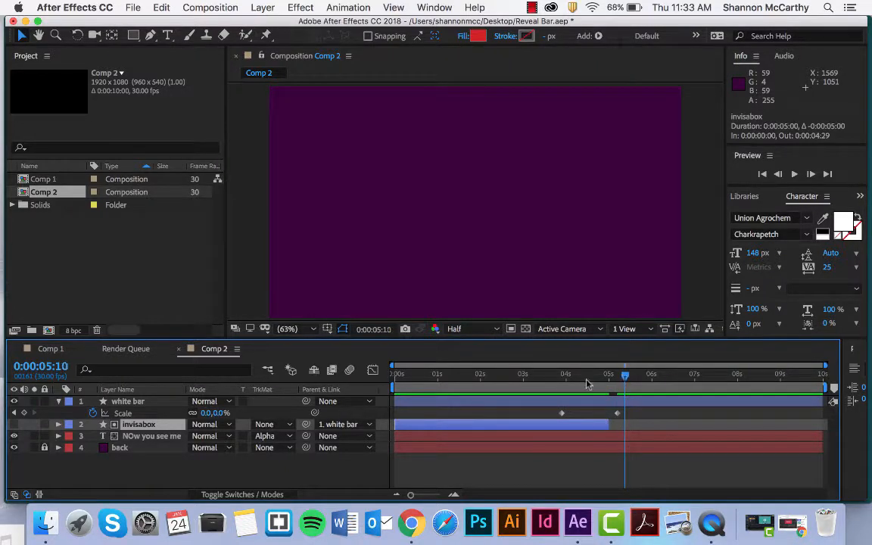
pyautogui.moveTo(587, 384); pyautogui.dragTo(474, 377)
pyautogui.press('space')
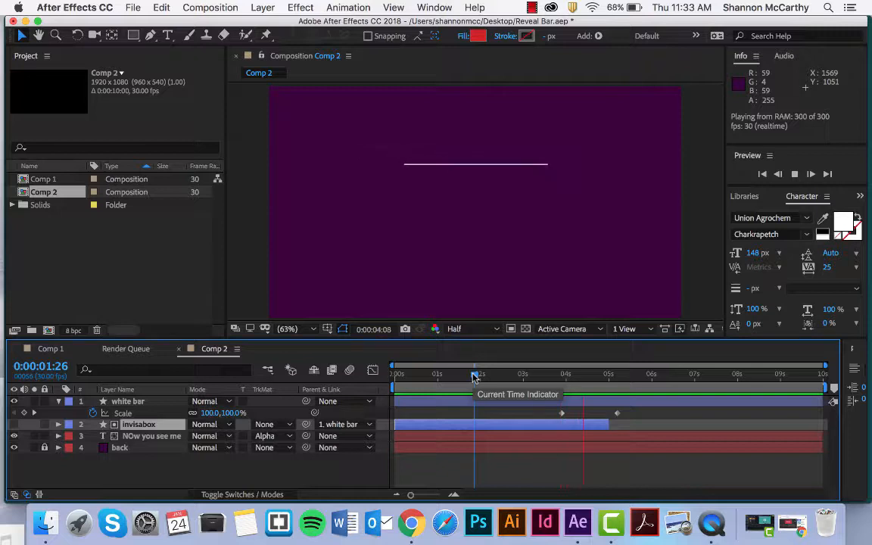
pyautogui.press('space')
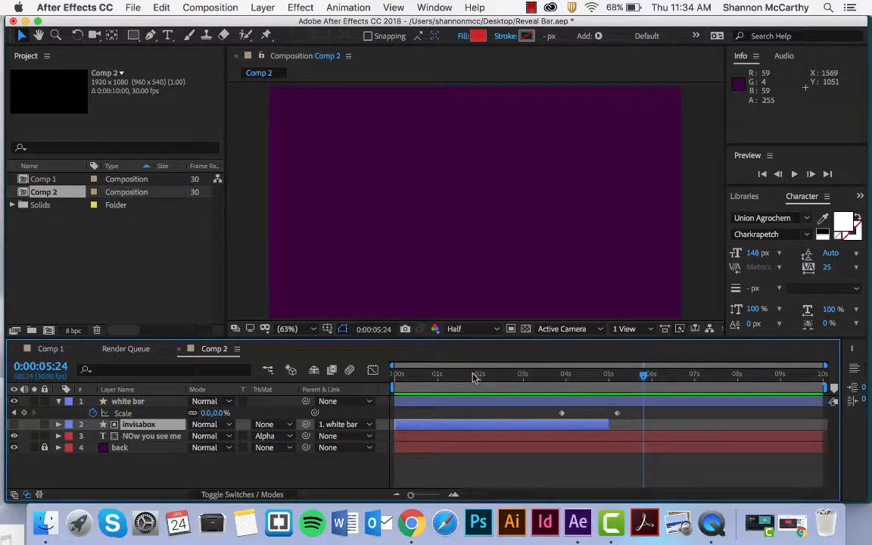
# - Add a text layer reading "Now you don't" and move it directly above the back layer
pyautogui.rightClick(184, 469)
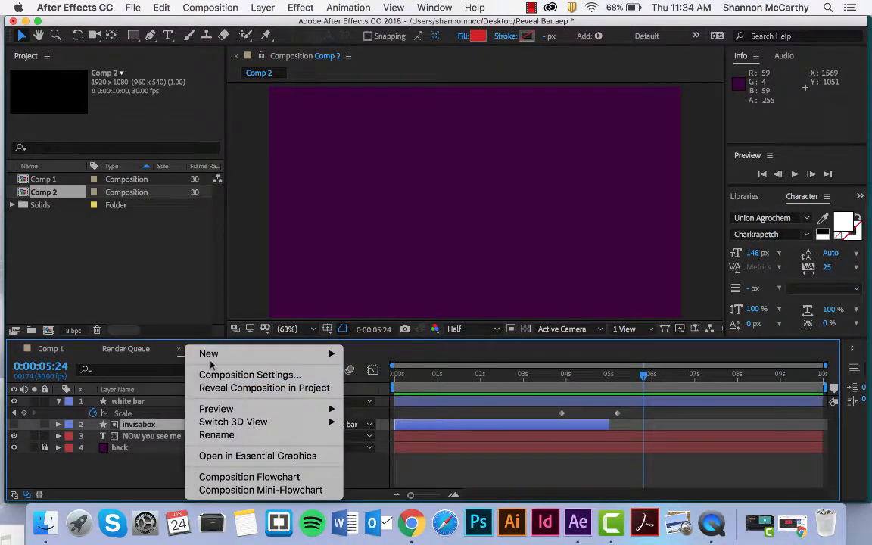
pyautogui.moveTo(212, 353)
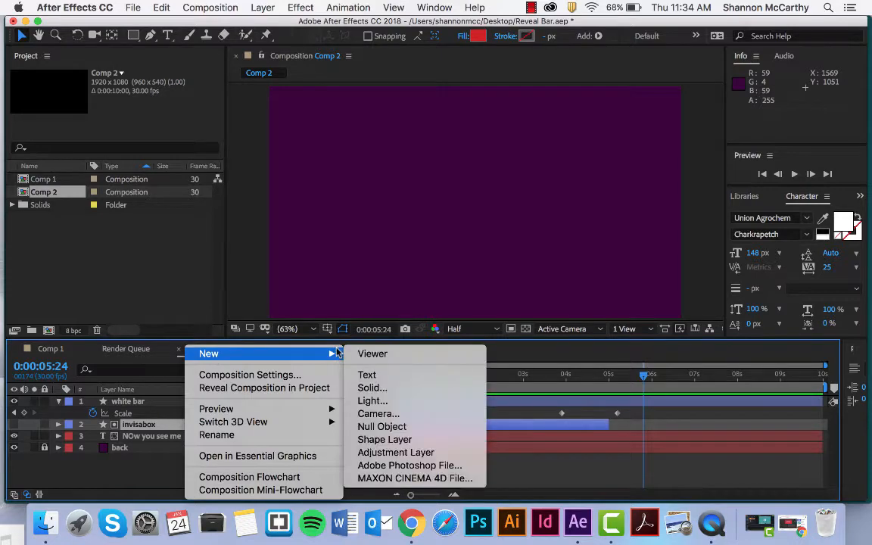
pyautogui.click(367, 376)
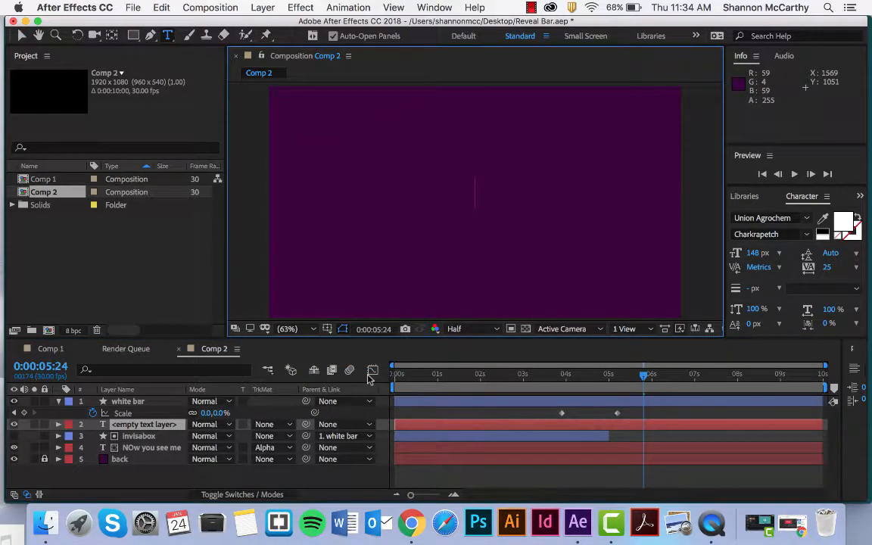
pyautogui.write("Now you don't")
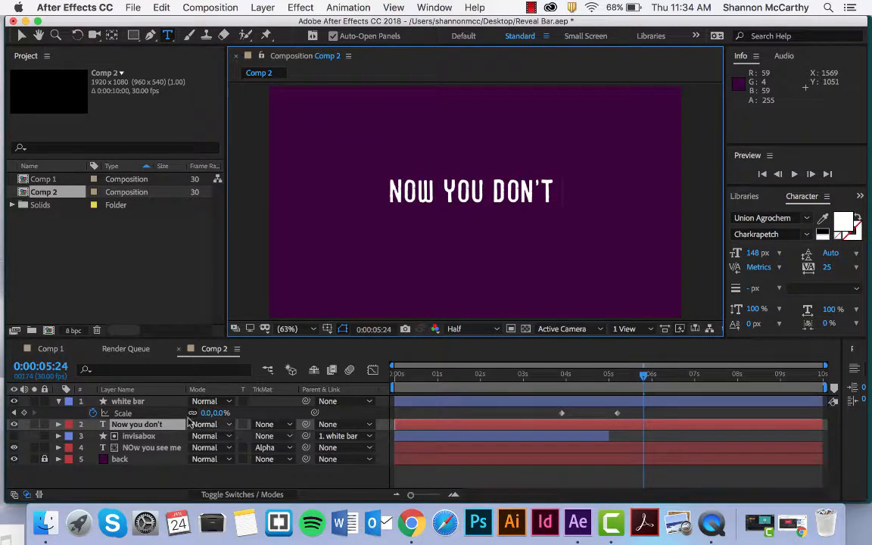
pyautogui.moveTo(155, 425); pyautogui.dragTo(166, 463)
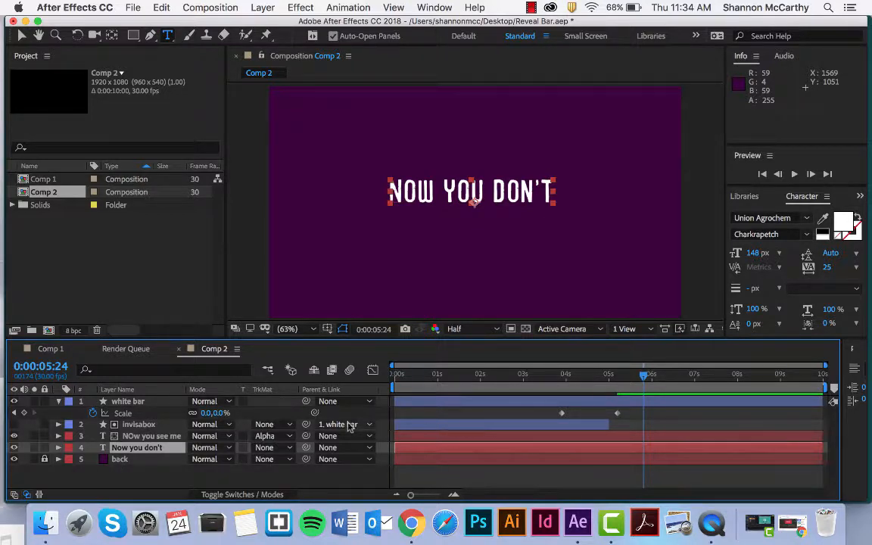
# - Keyframe the "Now you don't" layer's opacity at 100% at 0:00:05:24 and at 0% at 0:00:05:28
pyautogui.press('t')
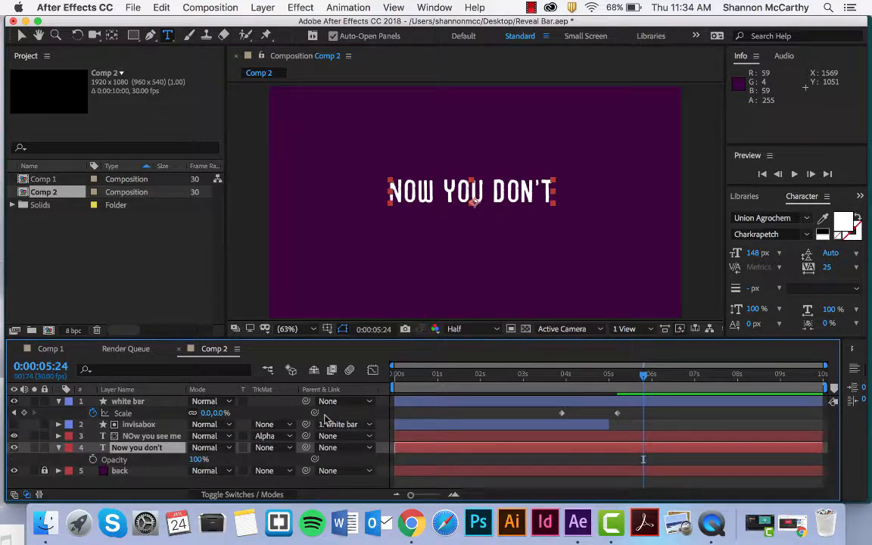
pyautogui.click(93, 460)
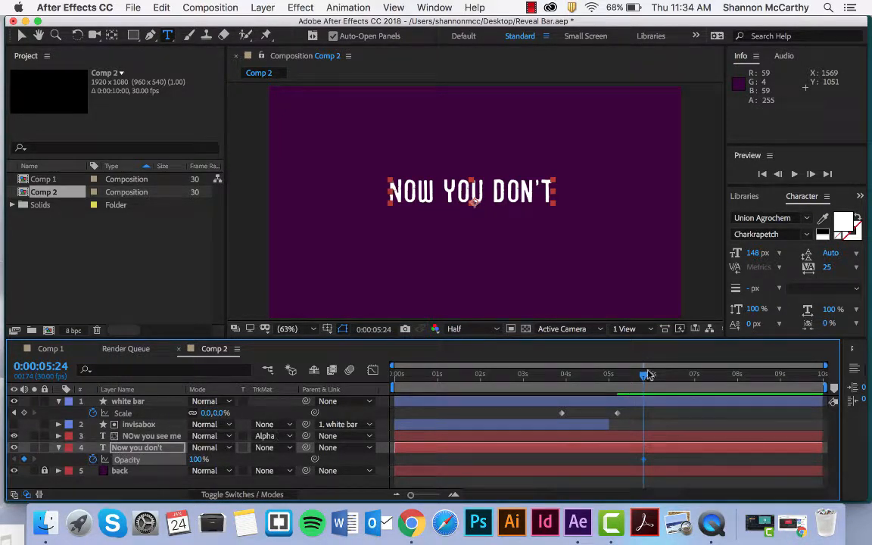
pyautogui.moveTo(645, 378); pyautogui.dragTo(650, 378)
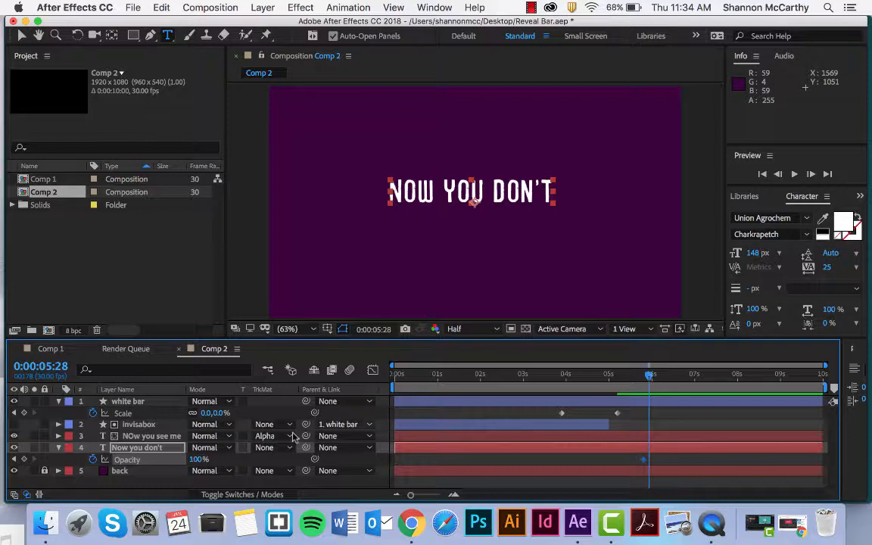
pyautogui.click(205, 457)
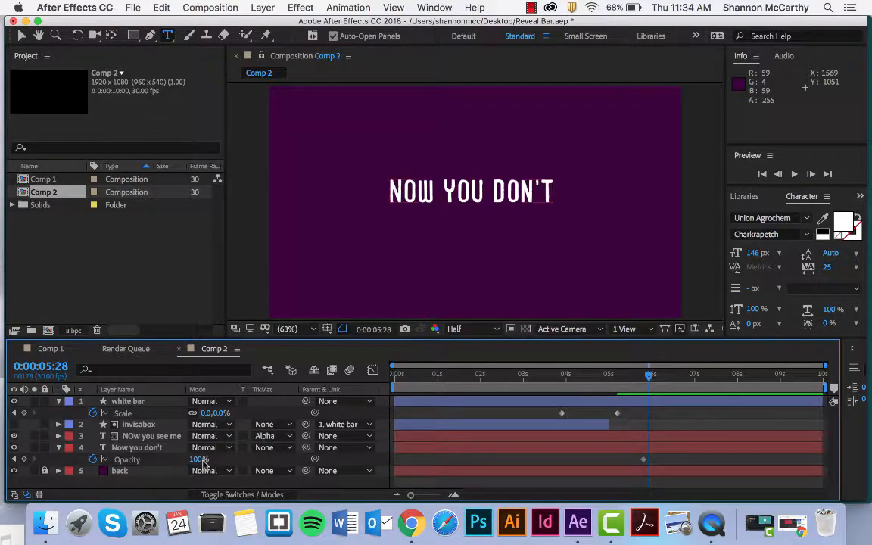
pyautogui.click(200, 460)
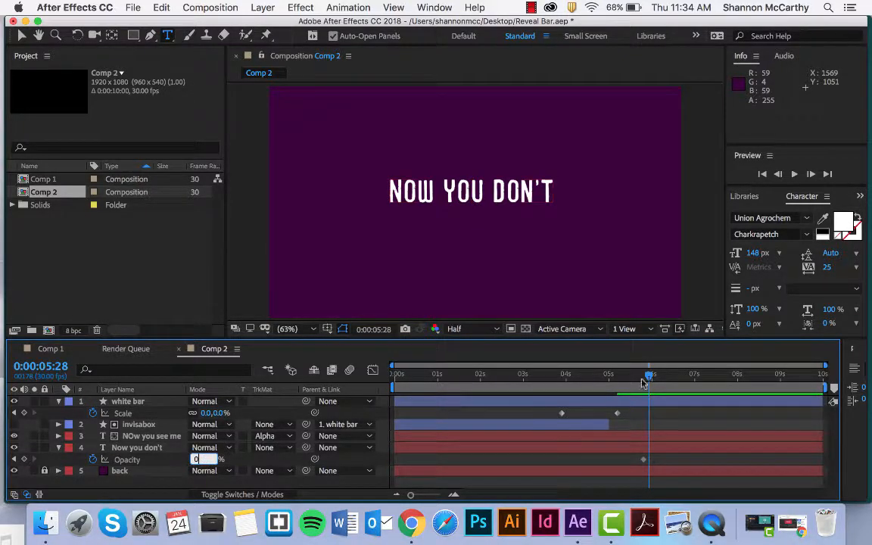
# - Continue the "Now you don't" flicker with opacity keyframes of 100% at 0:00:06:04 and 0% at 0:00:06:10
pyautogui.moveTo(649, 380); pyautogui.dragTo(657, 379)
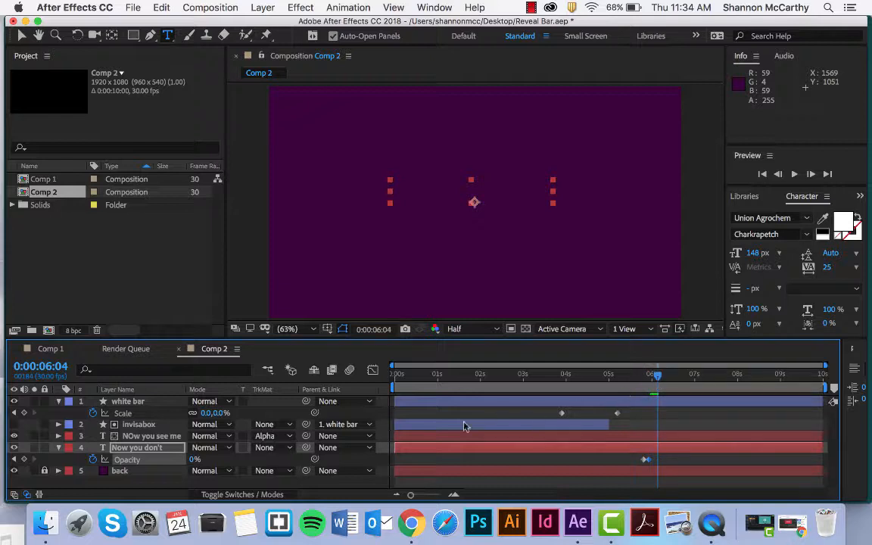
pyautogui.click(197, 462)
pyautogui.click(194, 461)
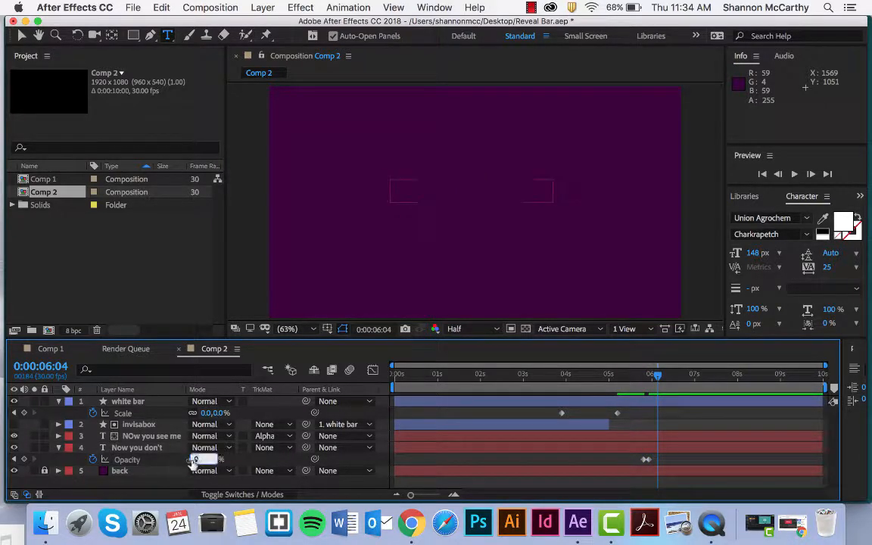
pyautogui.write('100')
pyautogui.click(666, 374)
pyautogui.click(196, 461)
pyautogui.write('0')
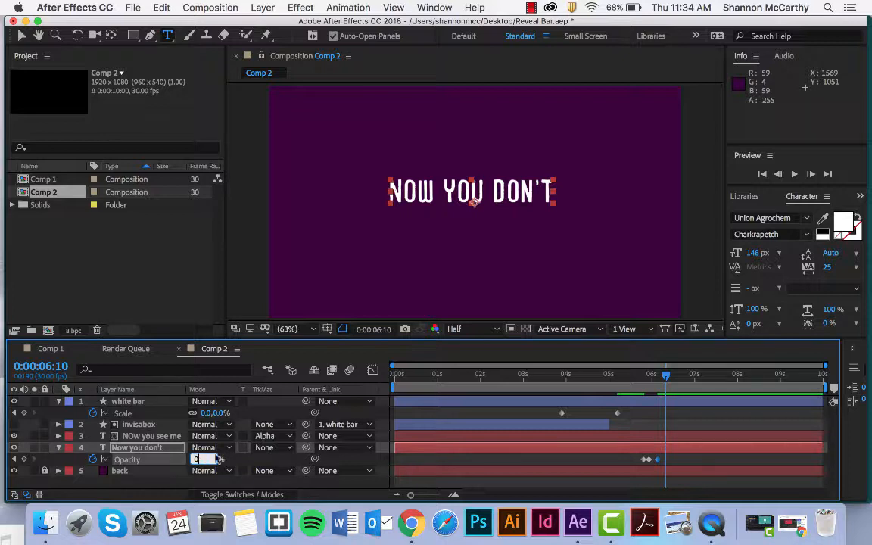
pyautogui.click(671, 376)
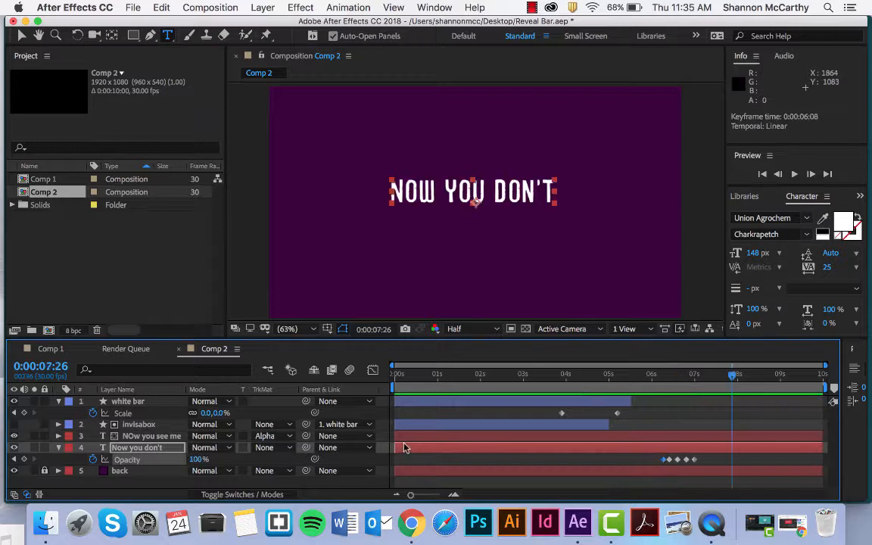
# - Trim the "Now you don't" layer to start at 0:00:06:06 and set the work area's end to 0:00:07:07
pyautogui.moveTo(397, 448); pyautogui.dragTo(661, 462)
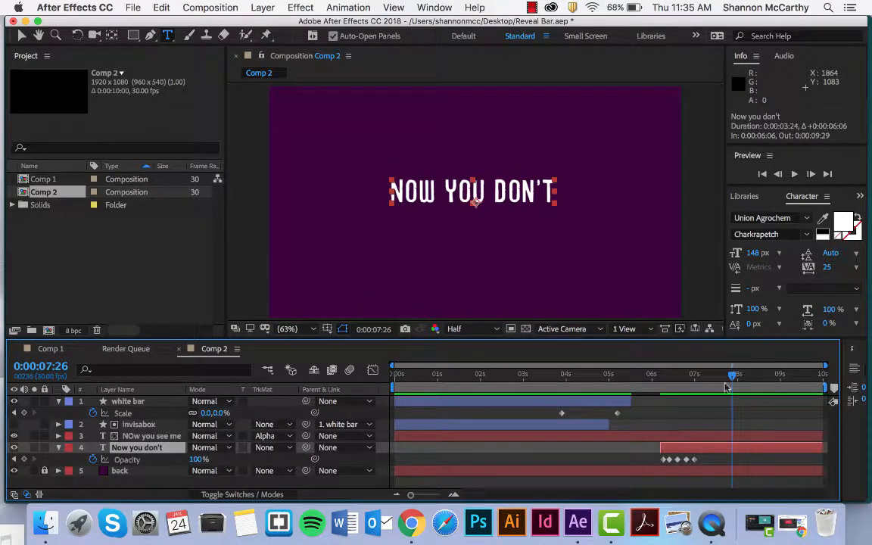
pyautogui.moveTo(731, 379); pyautogui.dragTo(309, 379)
pyautogui.press('space')
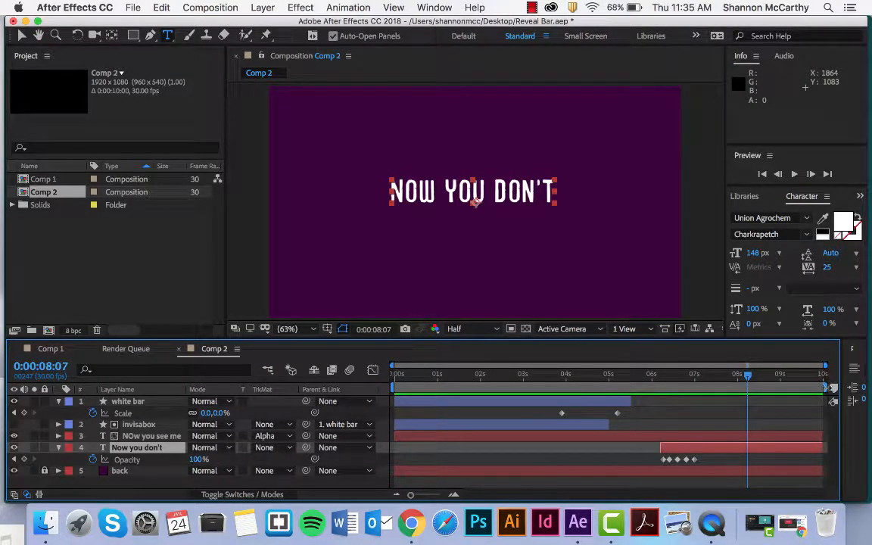
pyautogui.moveTo(831, 387); pyautogui.dragTo(700, 389)
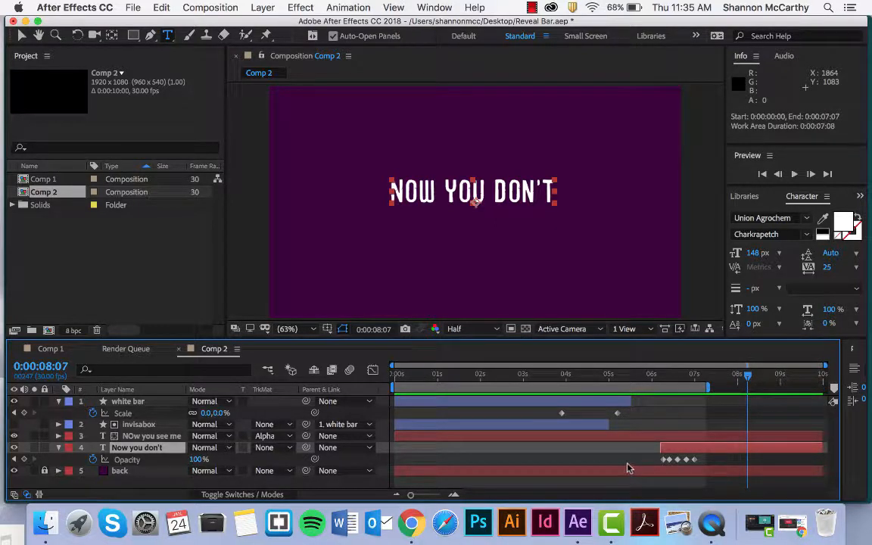
# - Apply Easy Ease to all the opacity keyframes of the "Now you don't" layer
pyautogui.moveTo(619, 454); pyautogui.dragTo(697, 465)
pyautogui.rightClick(696, 465)
pyautogui.moveTo(756, 489)
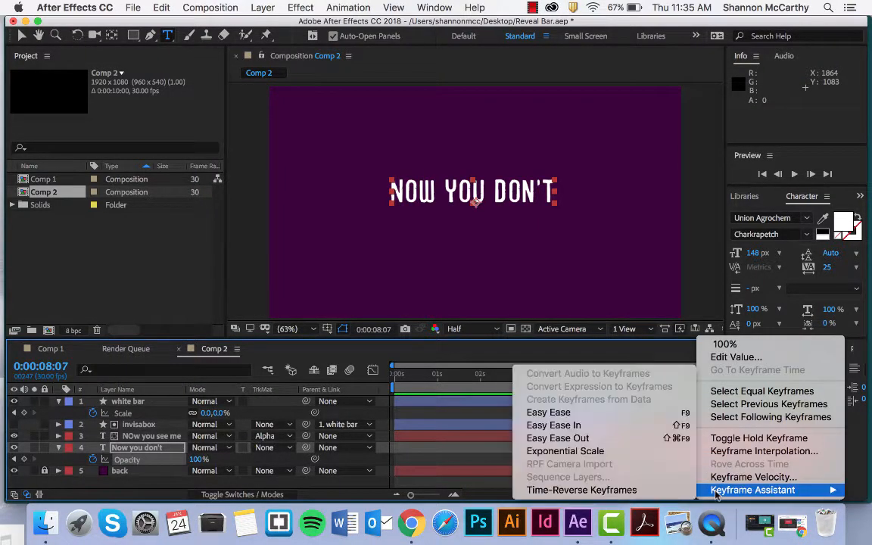
pyautogui.click(525, 412)
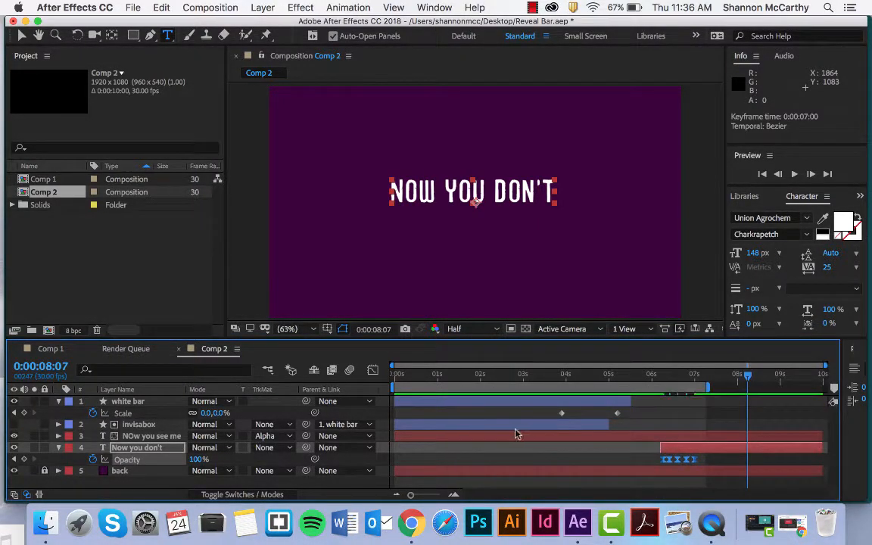
# - Apply Easy Ease to all of the white bar's scale and position keyframes, and preview the animation from the start
pyautogui.rightClick(517, 412)
pyautogui.click(516, 412)
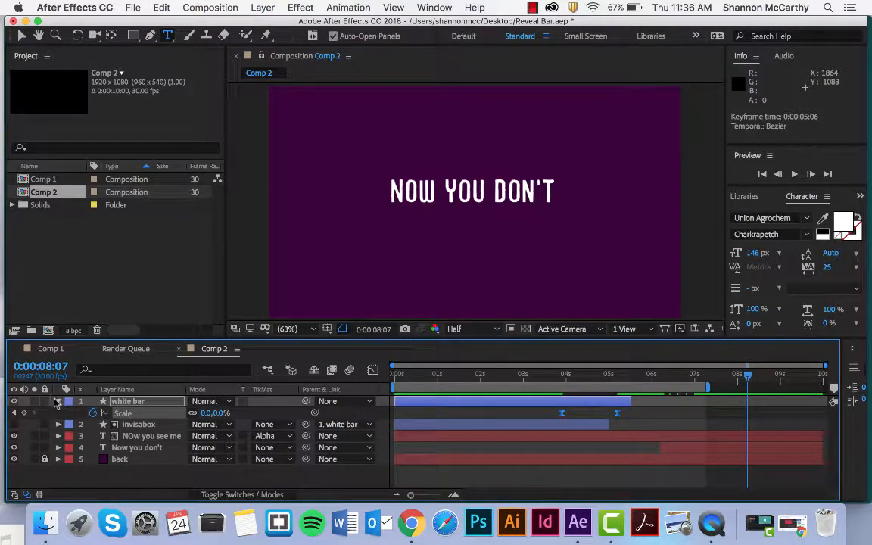
pyautogui.click(131, 416)
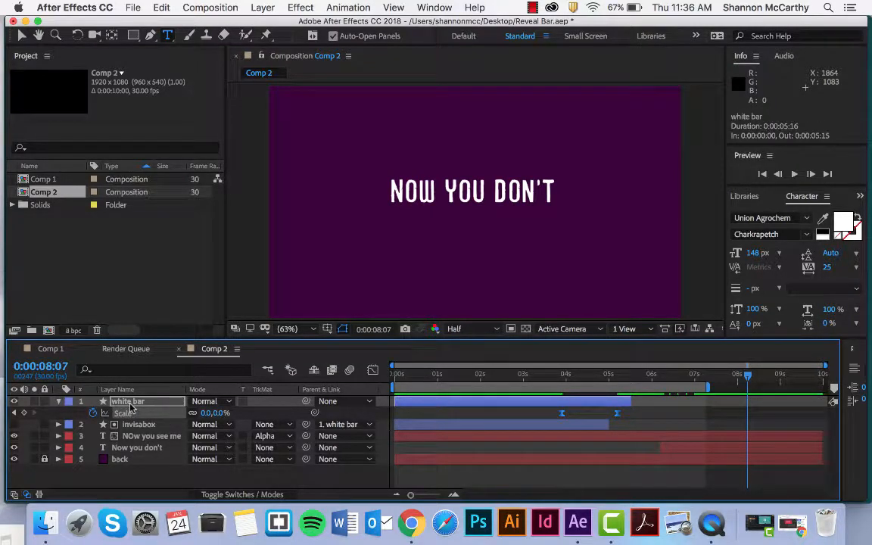
pyautogui.press('p')
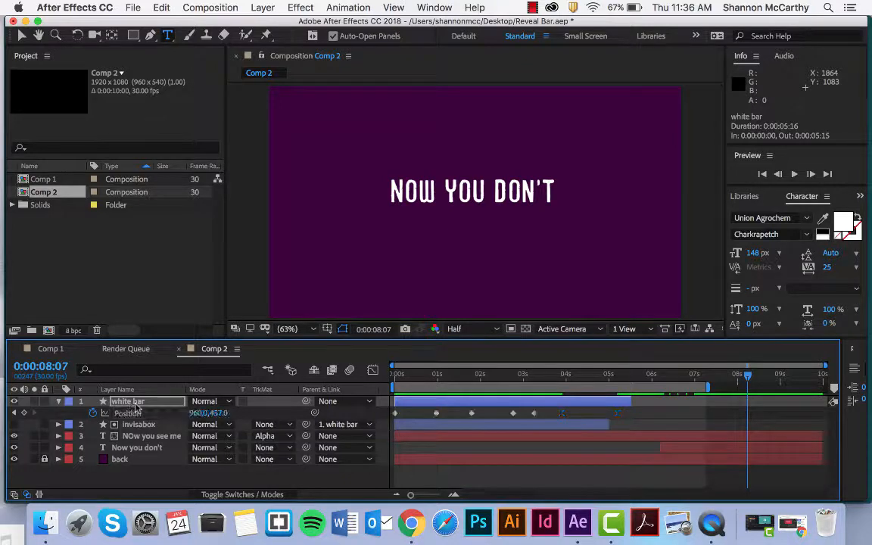
pyautogui.moveTo(552, 409); pyautogui.dragTo(393, 418)
pyautogui.rightClick(436, 420)
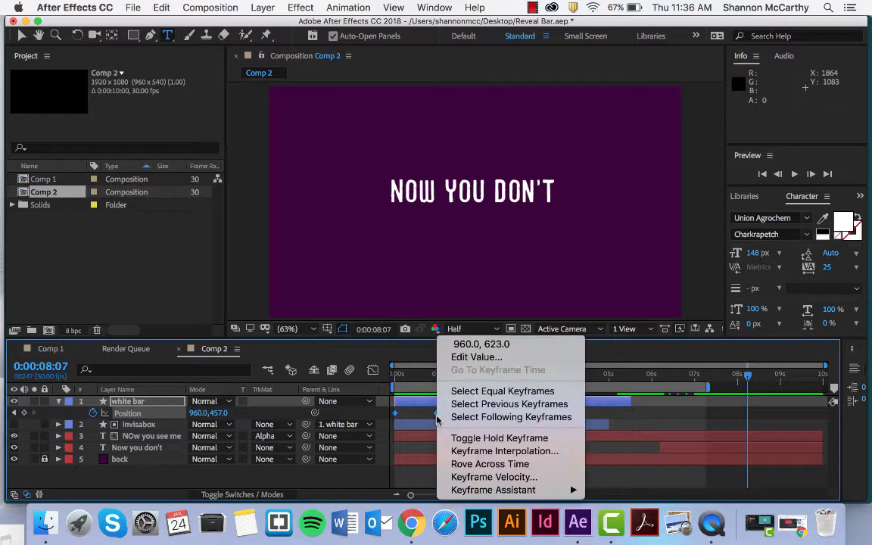
pyautogui.moveTo(530, 489)
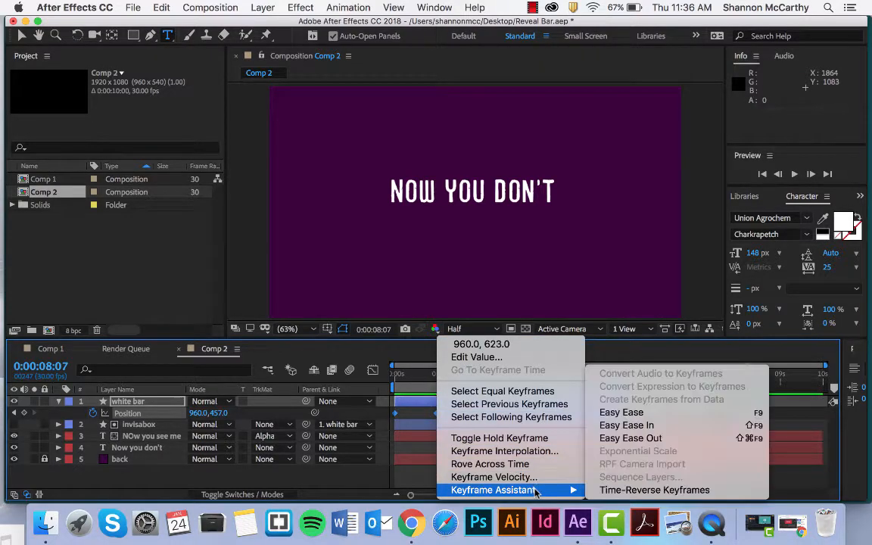
pyautogui.click(619, 412)
pyautogui.press('Home')
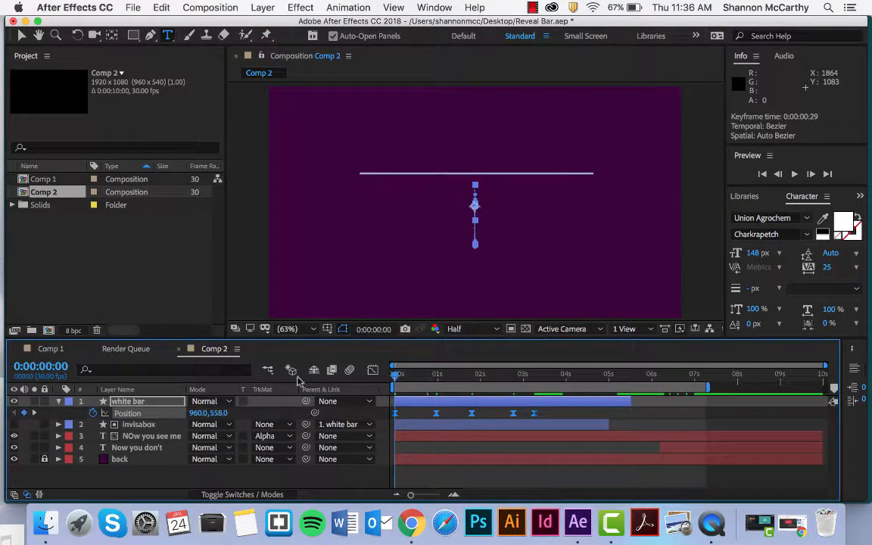
pyautogui.press('space')
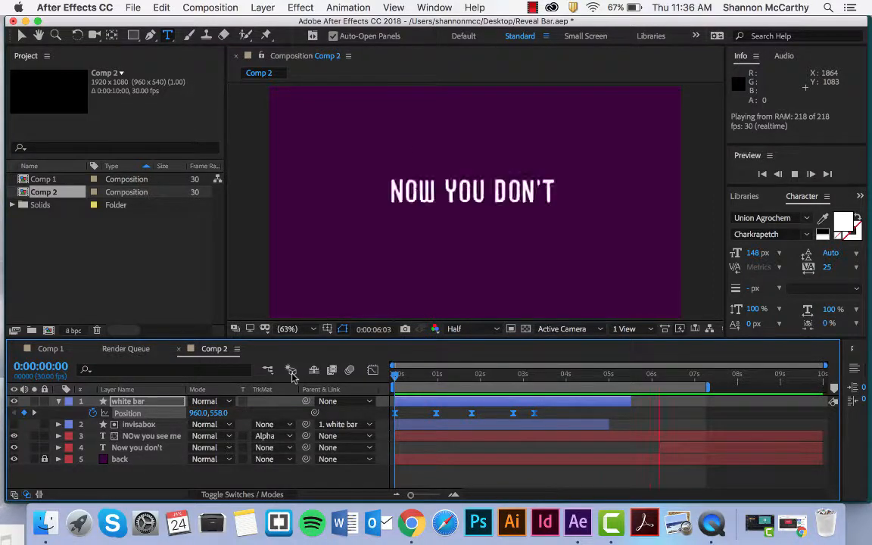
pyautogui.press('space')
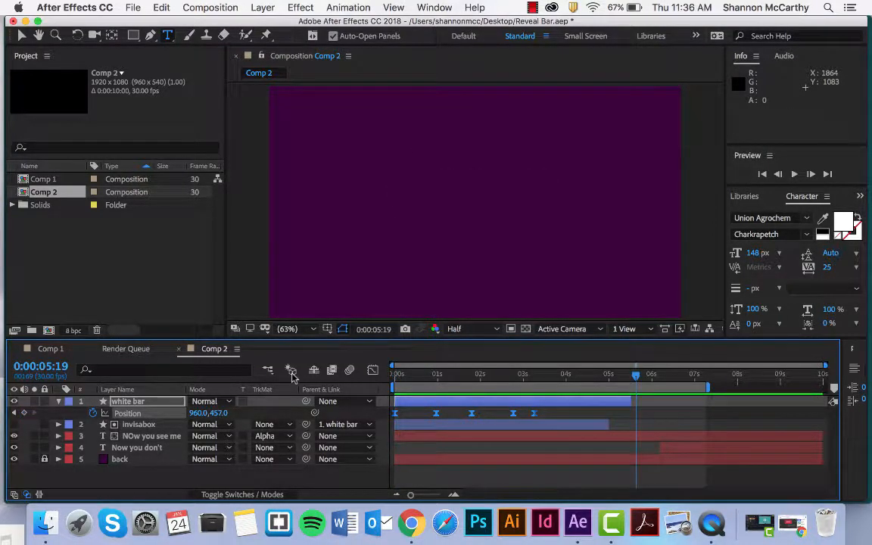
# - Trim the end of the "NOw you see me" layer to just before the white bar layer's end, and return to 0:00:00:00
pyautogui.click(568, 439)
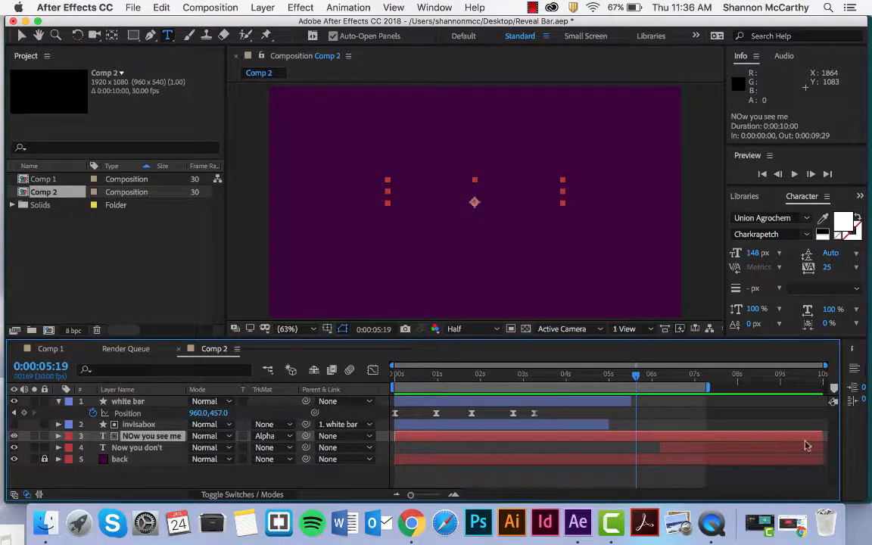
pyautogui.moveTo(822, 436); pyautogui.dragTo(675, 436)
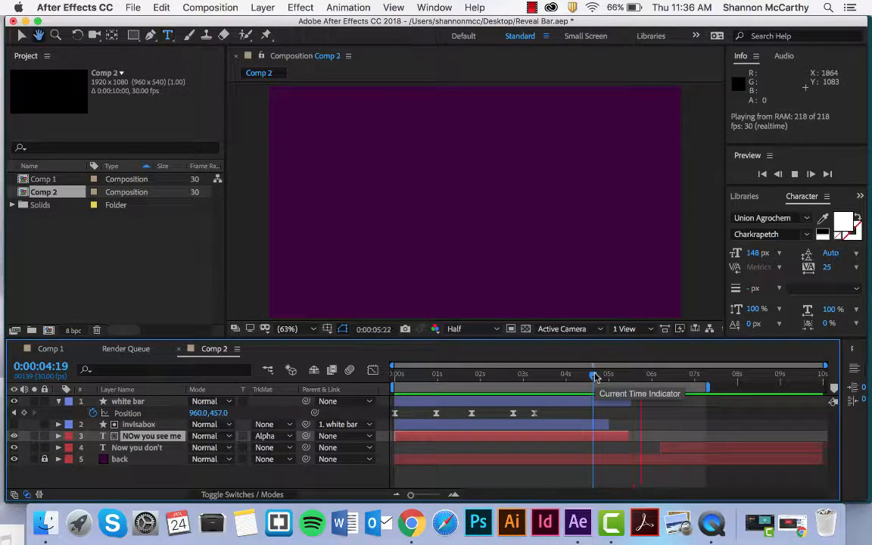
pyautogui.press('space')
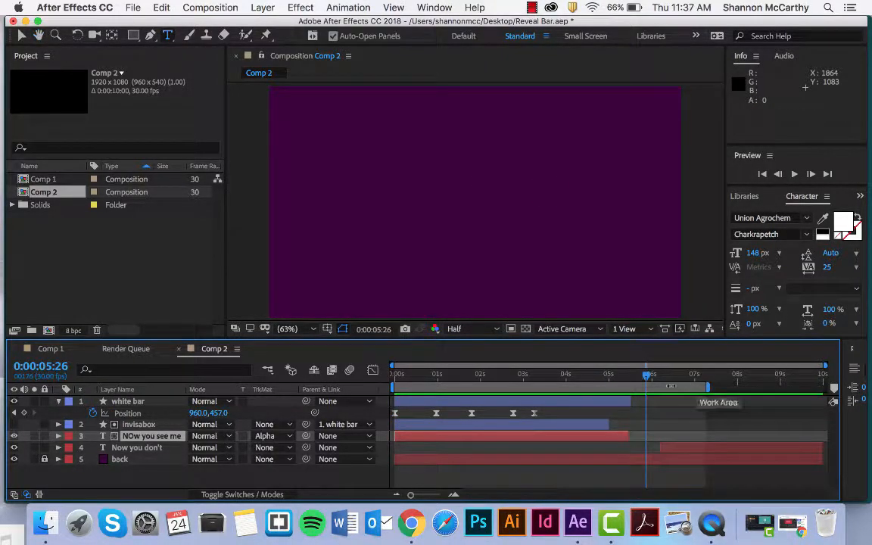
pyautogui.moveTo(648, 382); pyautogui.dragTo(371, 395)
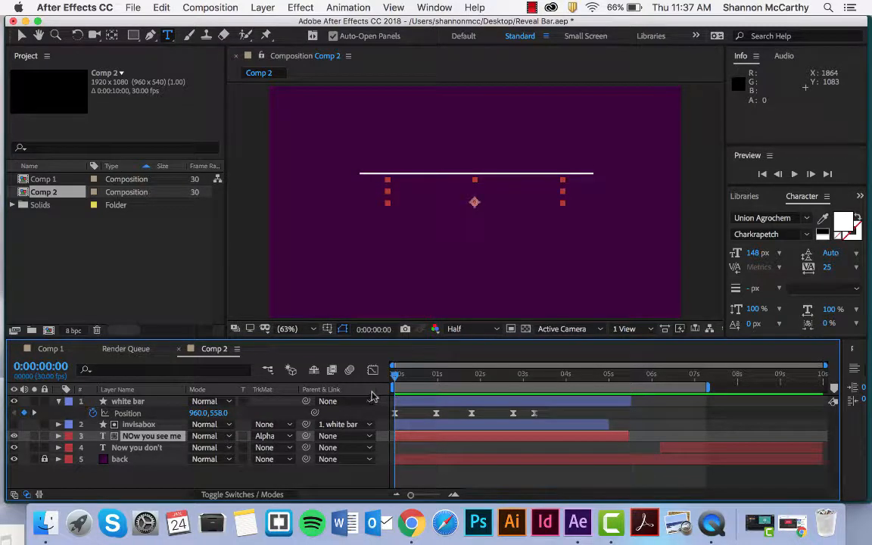